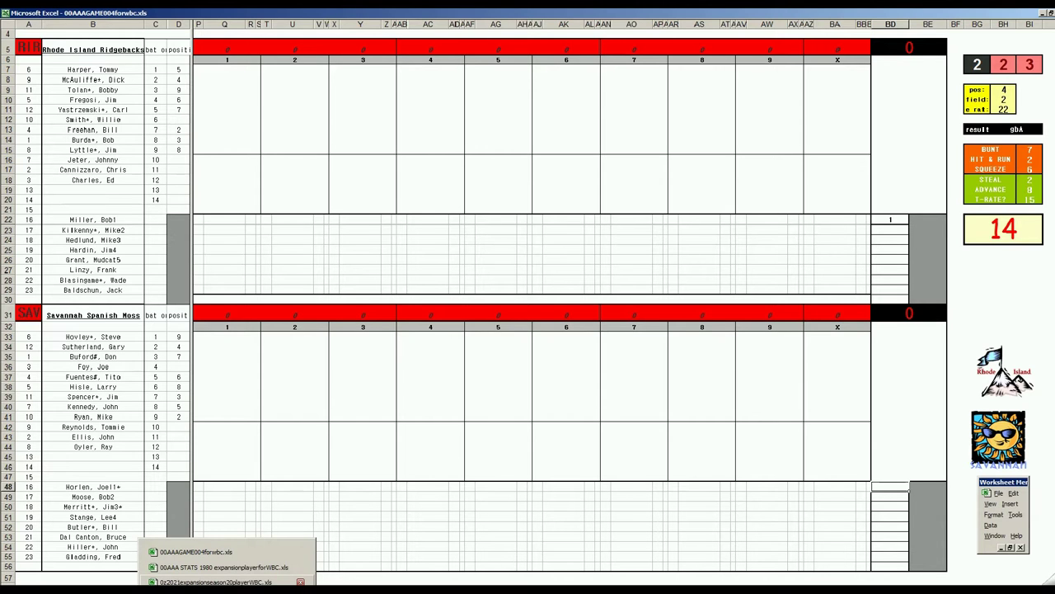
Switch to 0z2021expansionseason20playerWBC.xls and review the playoff bracket sheet, selecting Savannah's entry in the best-of-seven round.
click(223, 582)
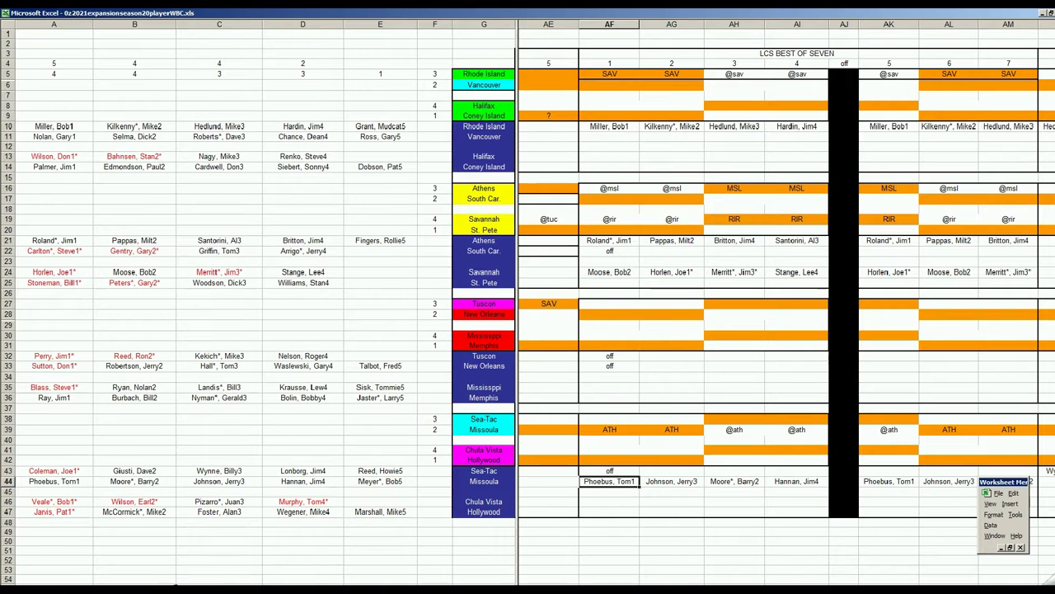
key(ctrl+Page_Down)
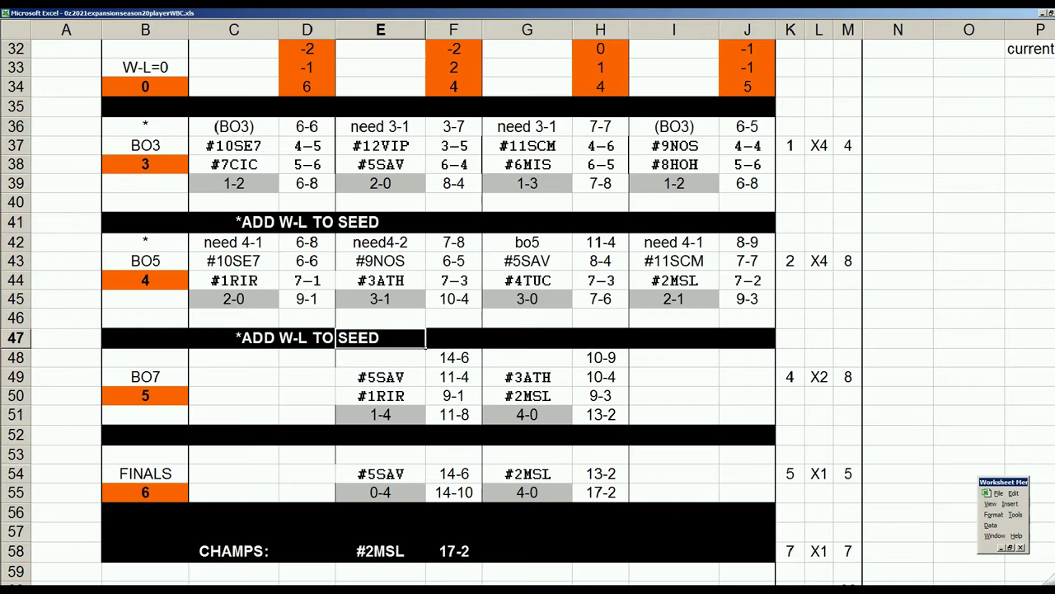
click(387, 381)
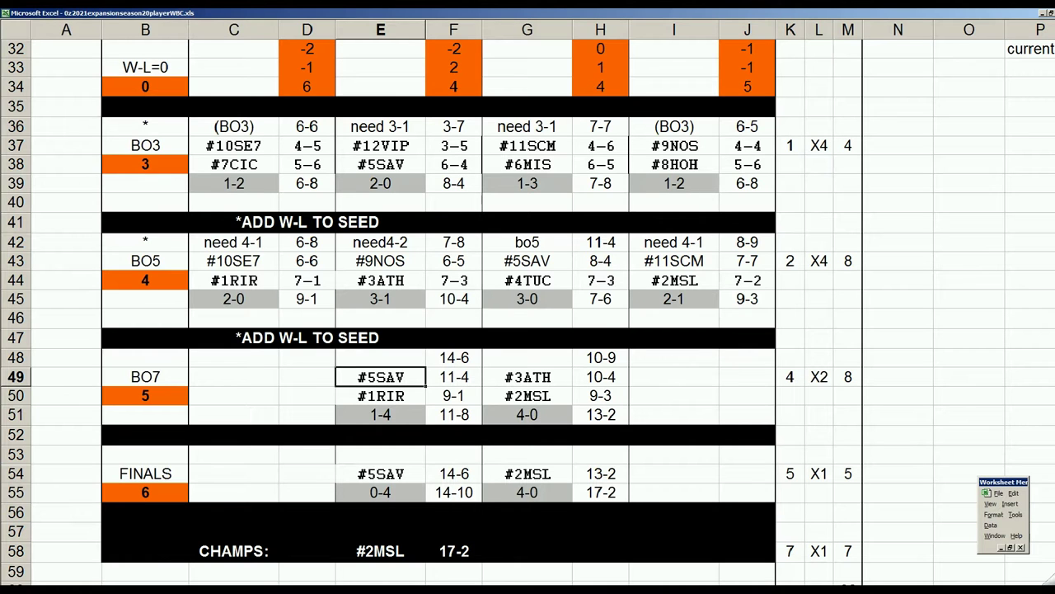
Examine the Rhode Island Ridgebacks statistics in the 00AAA STATS 1980 workbook and return to the 00AAAGAME004forwbc.xls scoresheet.
key(ctrl+Tab)
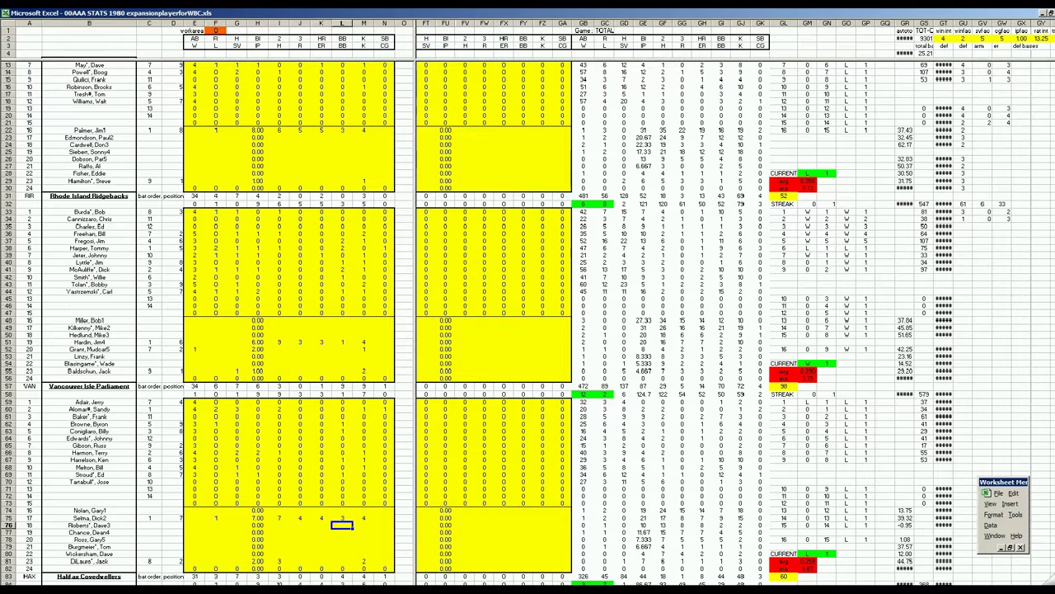
click(503, 349)
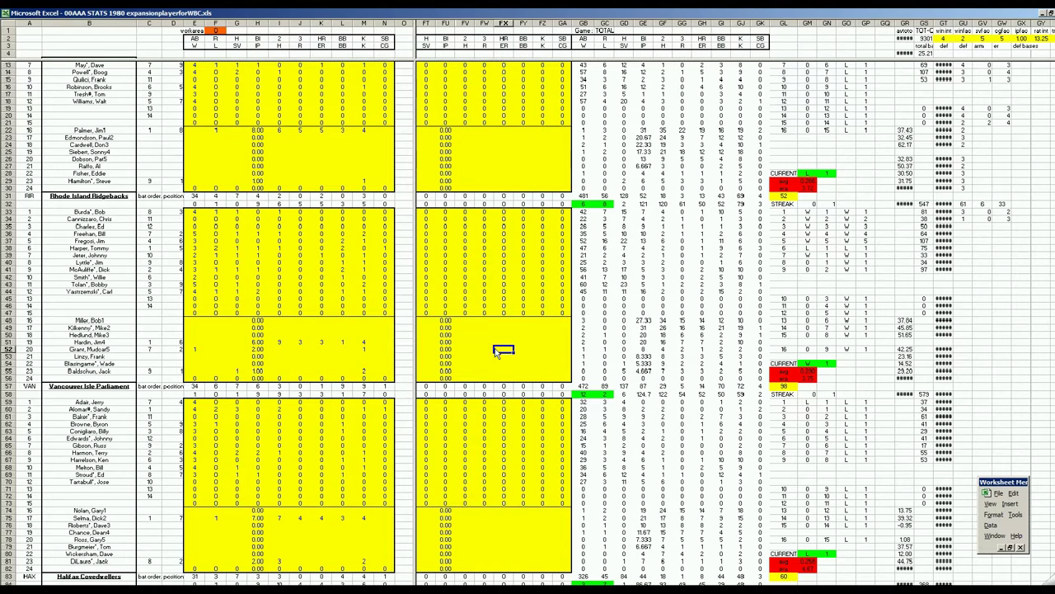
scroll(437, 370, up, 3)
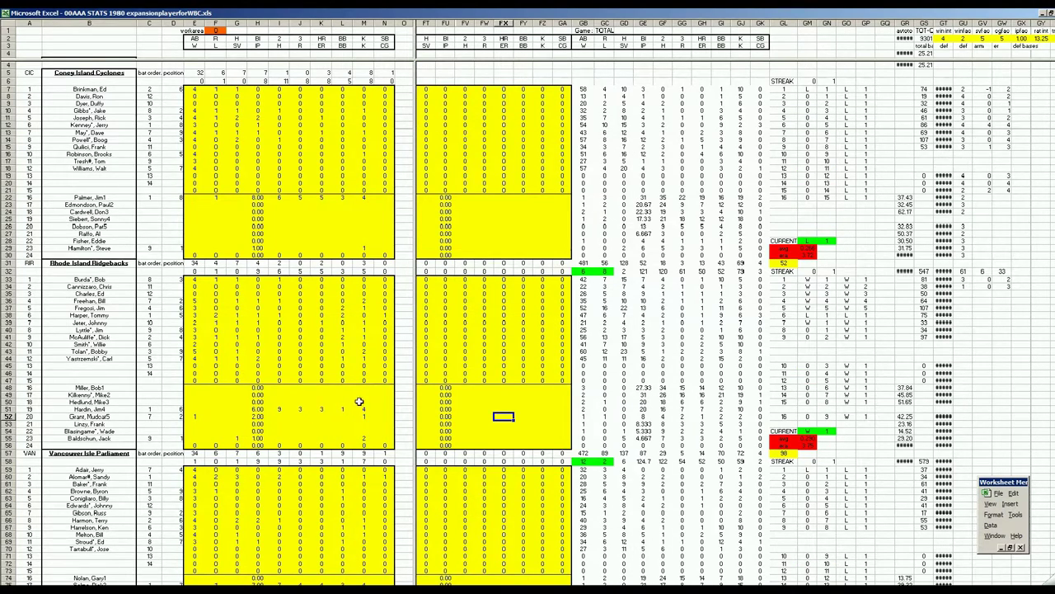
scroll(364, 404, down, 3)
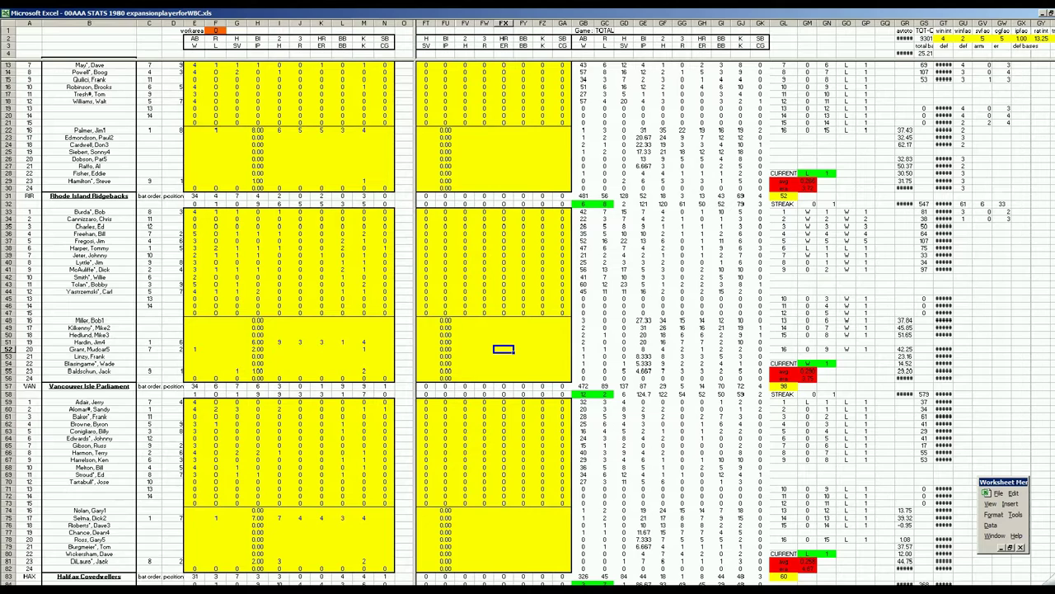
key(ctrl+F6)
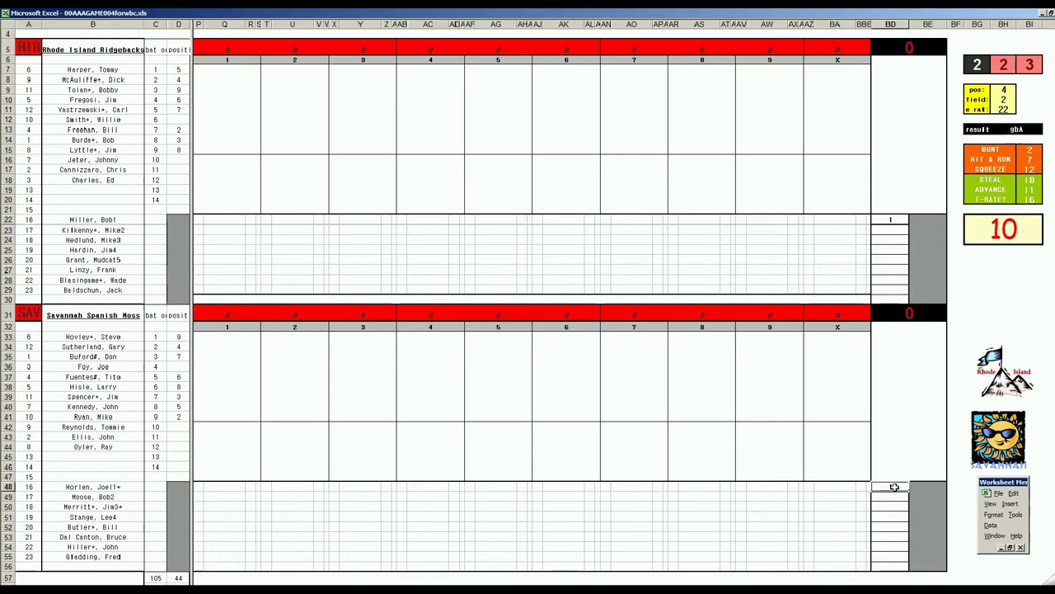
Enter 1 for Savannah's starting pitcher in BD48, and record Rhode Island's first inning as ₩63, ₩9 and ₩7 in Q7:Q9.
click(894, 487)
click(231, 68)
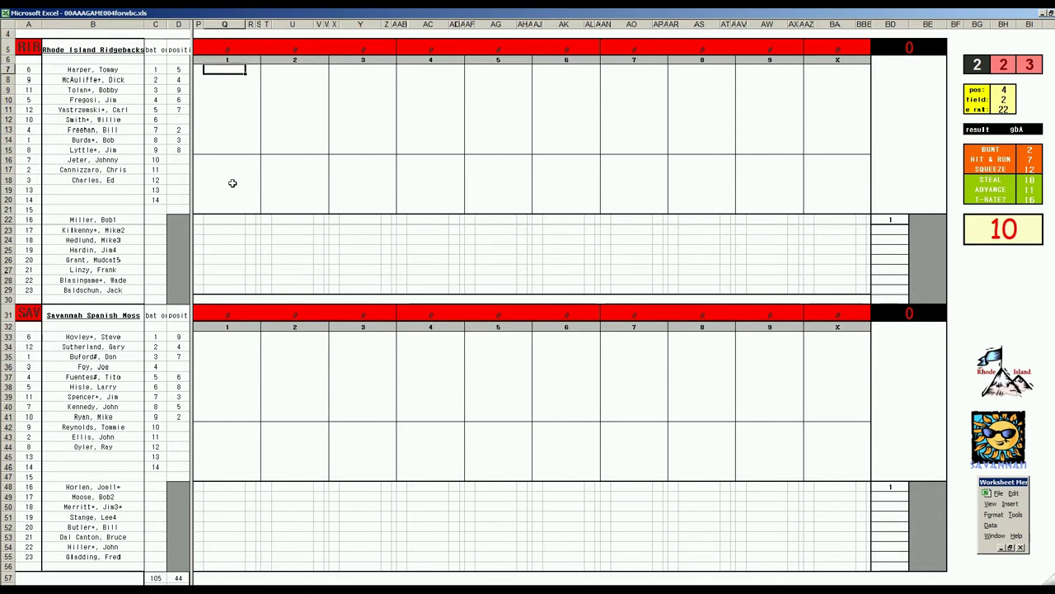
text(#63)
key(Return)
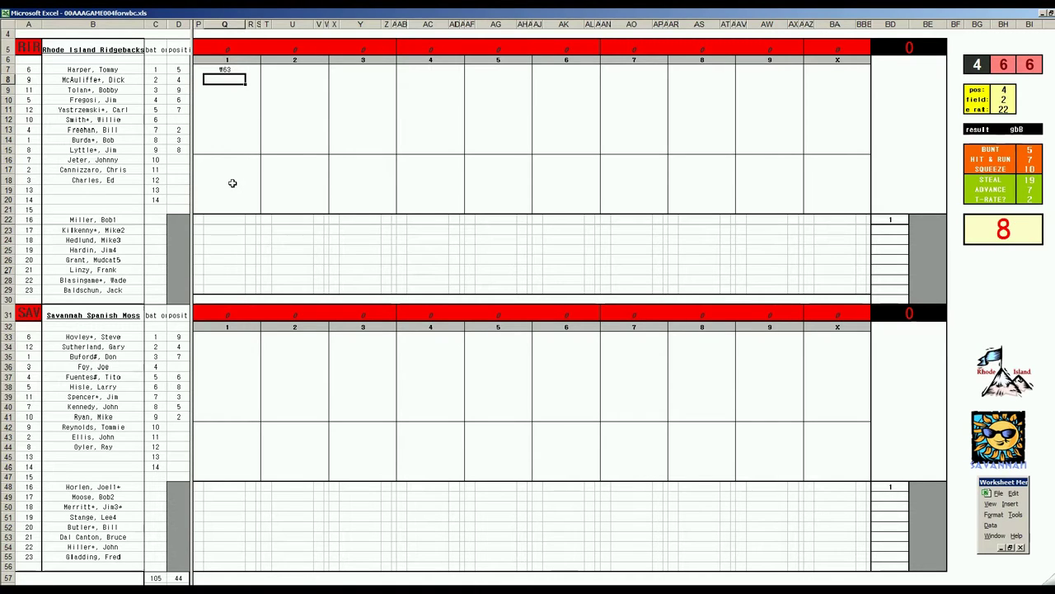
text(#9)
key(Return)
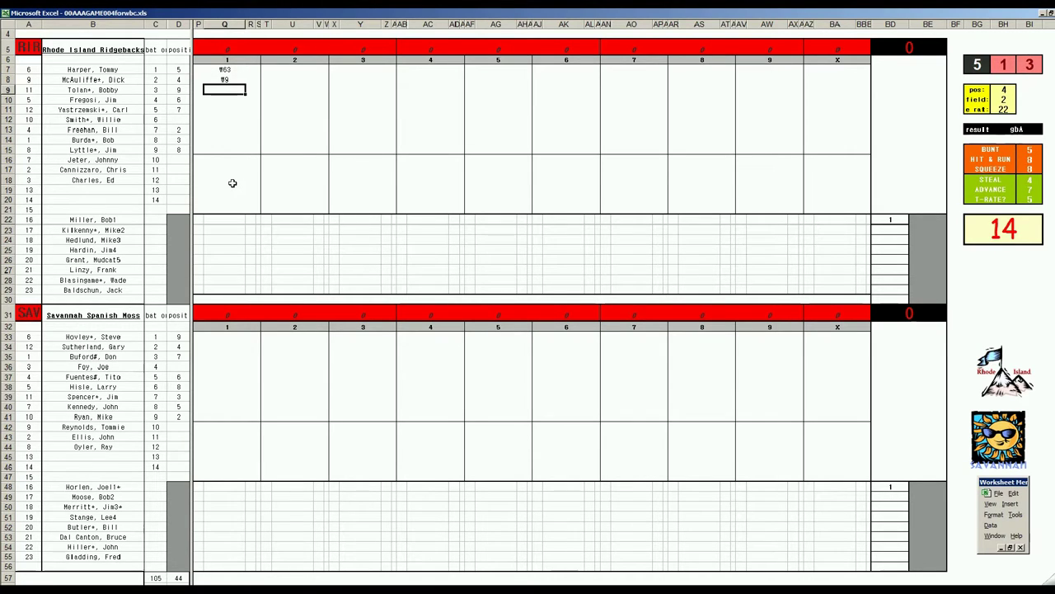
text(#7)
Record Savannah's first inning as 8, ₩43, ₩7, 1 and ₩43 in cells Q33:Q37.
click(227, 338)
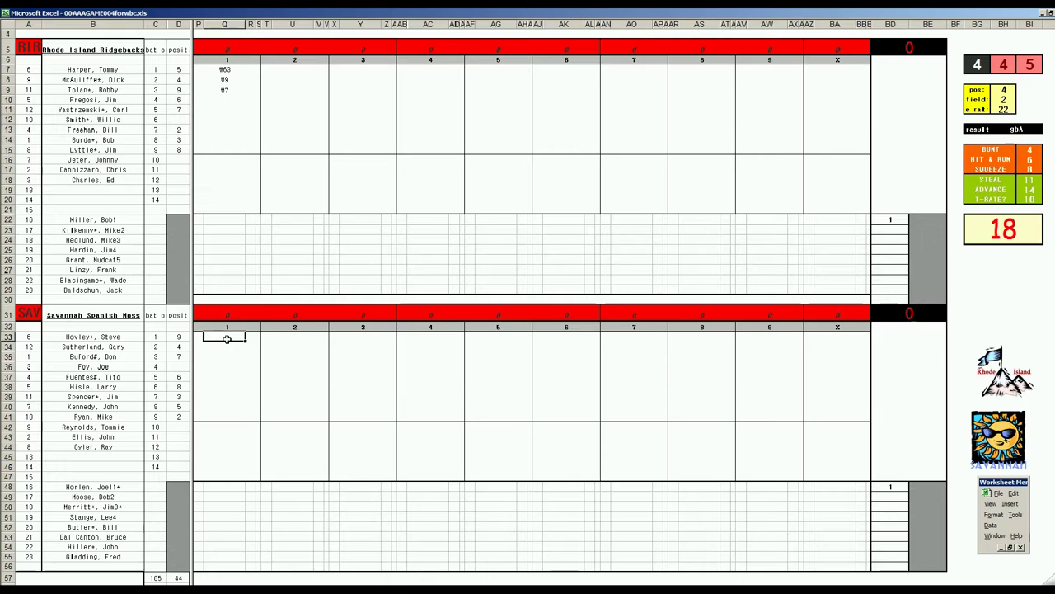
text(8)
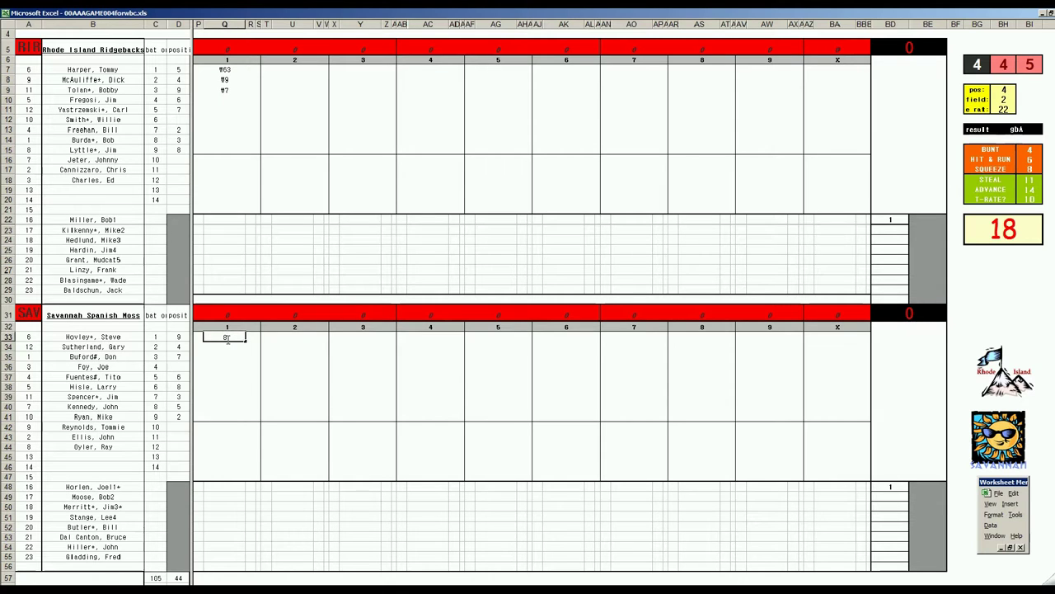
key(Return)
text(43)
key(Return)
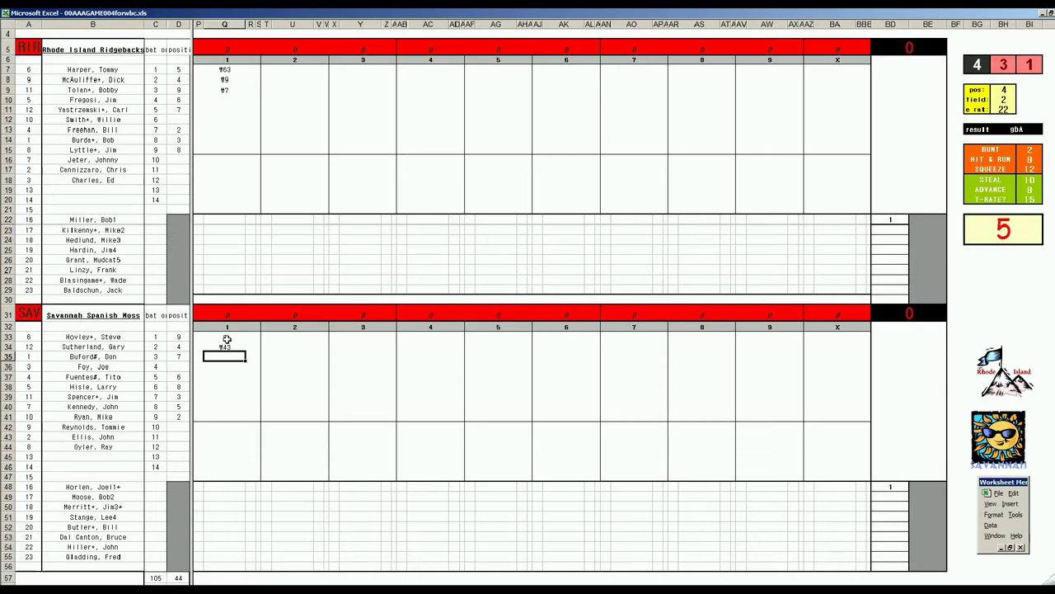
text(7)
key(Return)
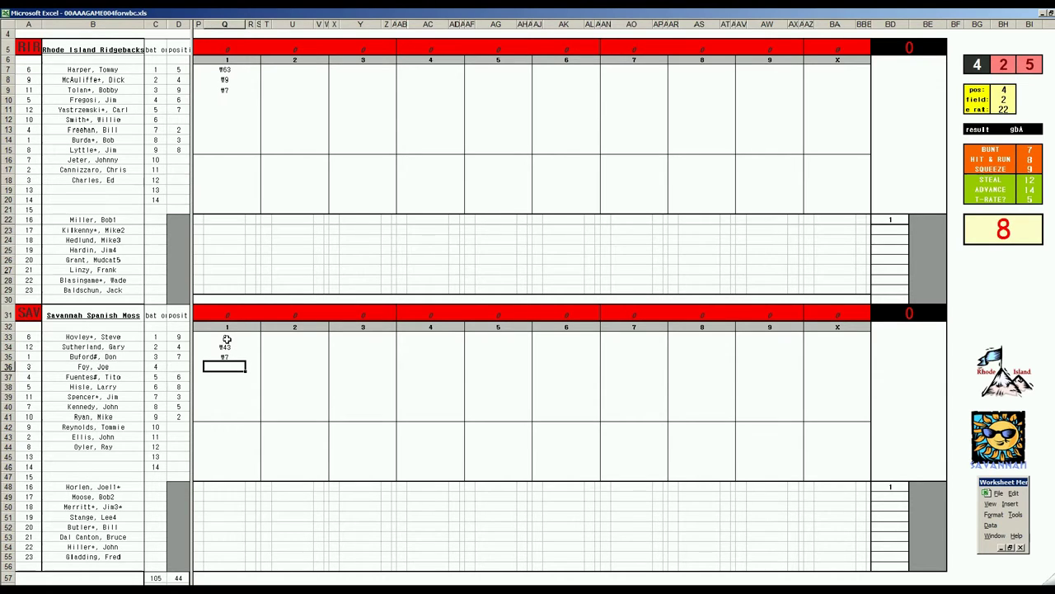
text(1)
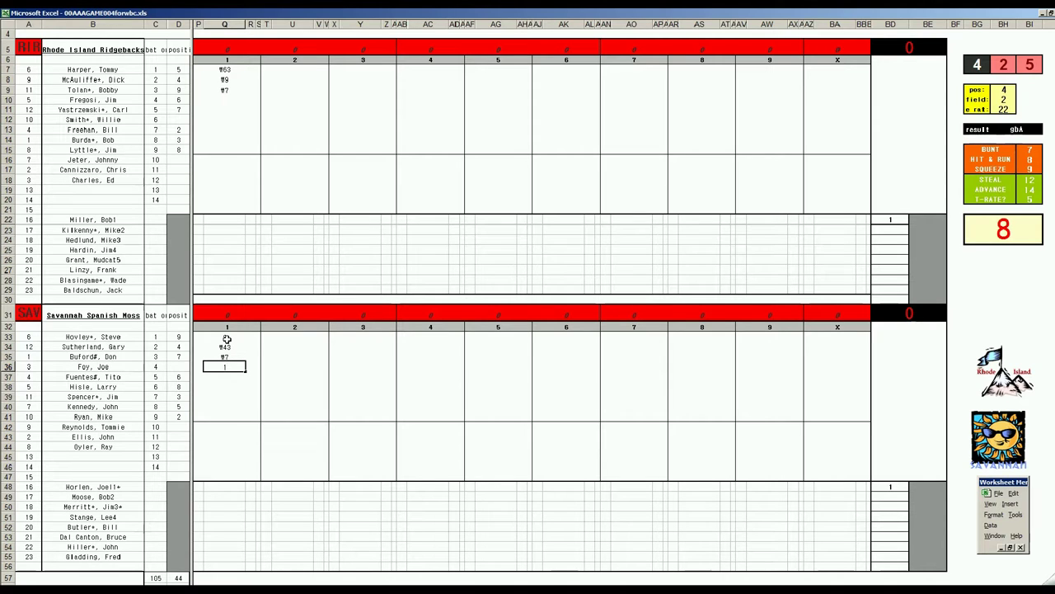
key(Return)
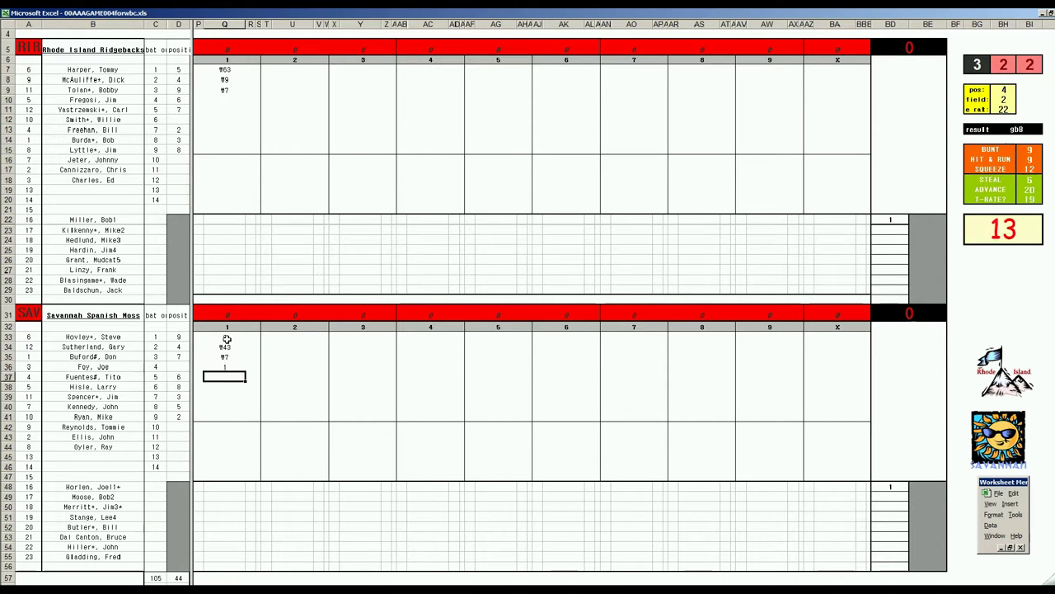
text(\43)
Record Rhode Island's first four second-inning at-bats as ₩3, 1, 1 and 1 in cells U10:U13.
click(292, 99)
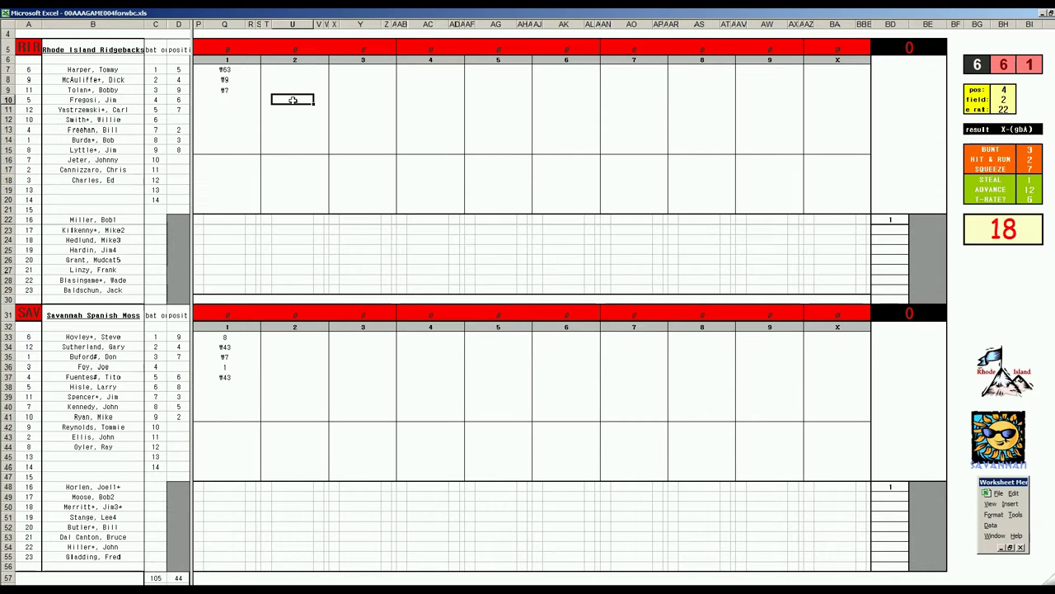
key(Return)
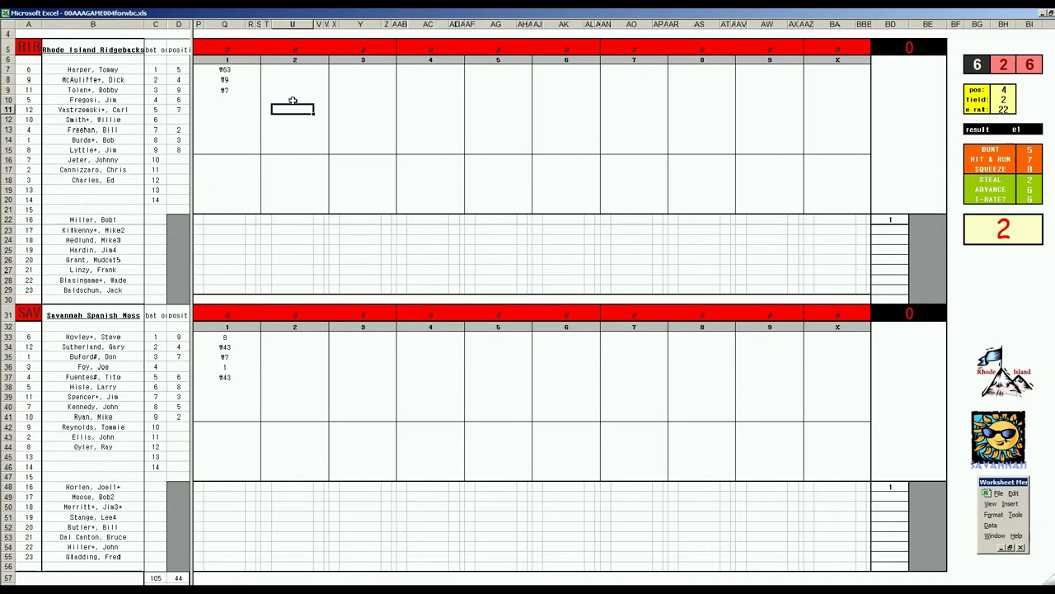
text(1)
key(Return)
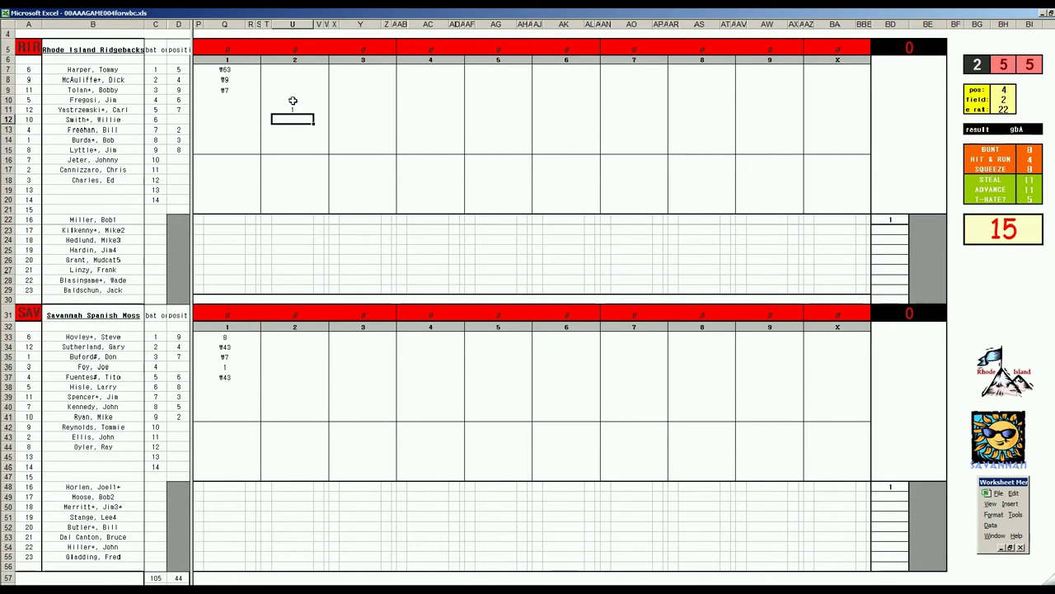
text(1)
key(Return)
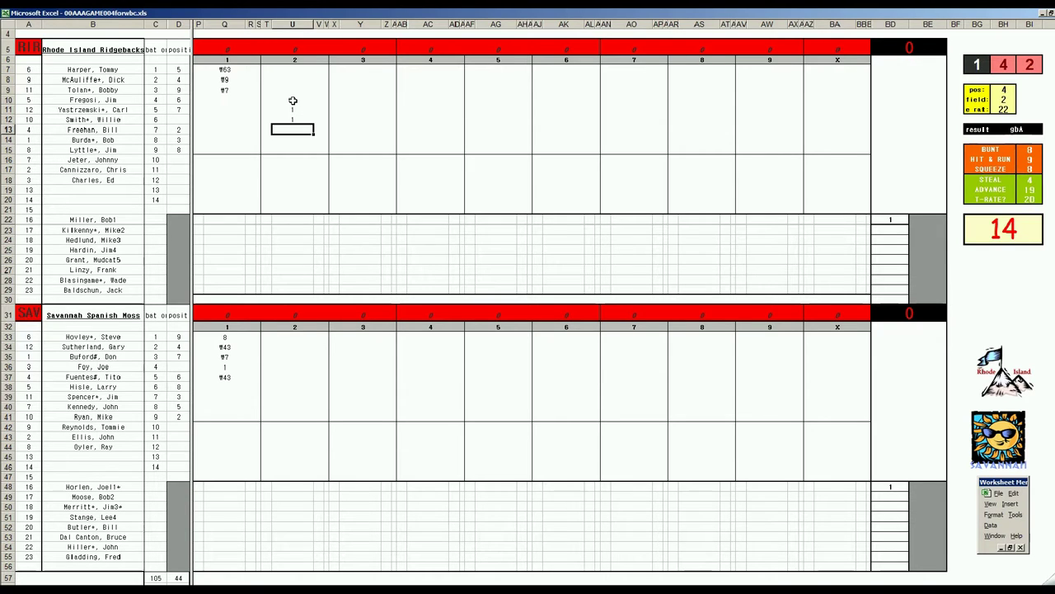
text(1)
key(Return)
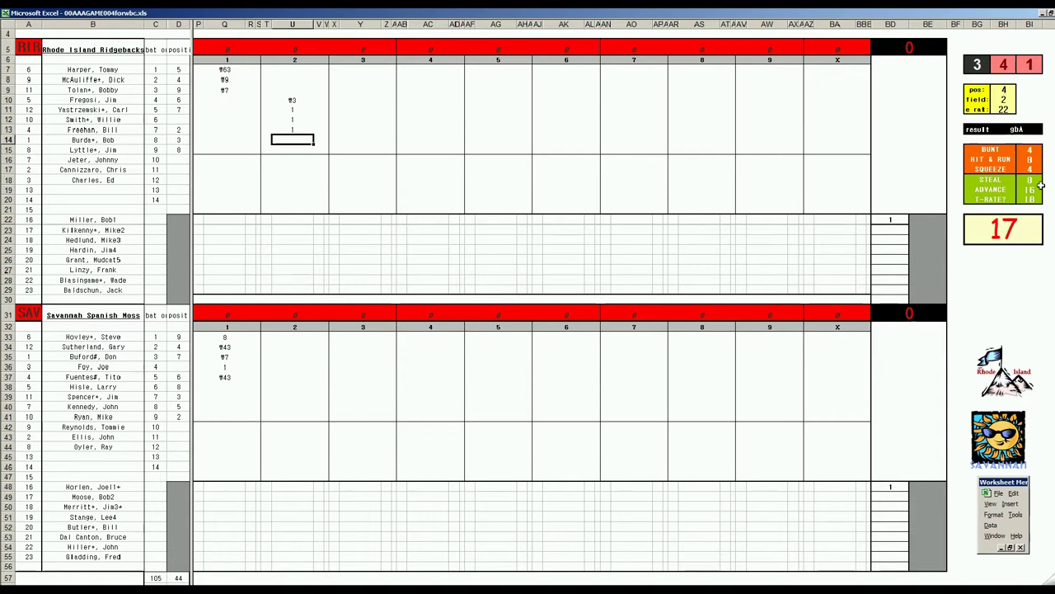
Enter r in Rhode Island's first pitcher row at U22, and record ₩8 in U14 for the second inning.
key(Up)
key(Down)
key(Down)
key(Down)
key(Down)
key(Down)
key(Down)
key(Down)
key(Down)
key(Down)
text(1)
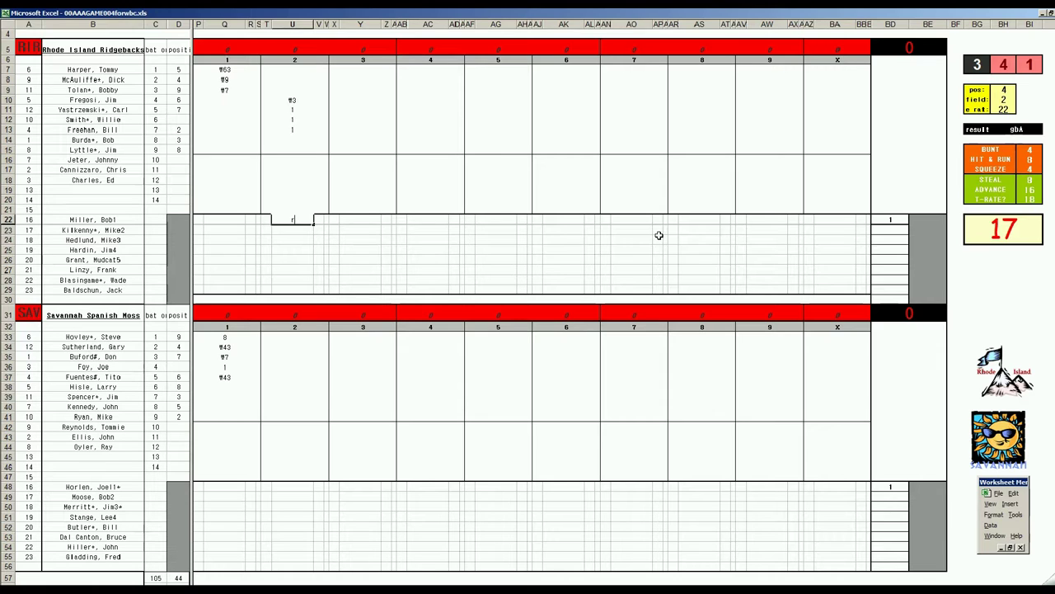
key(Return)
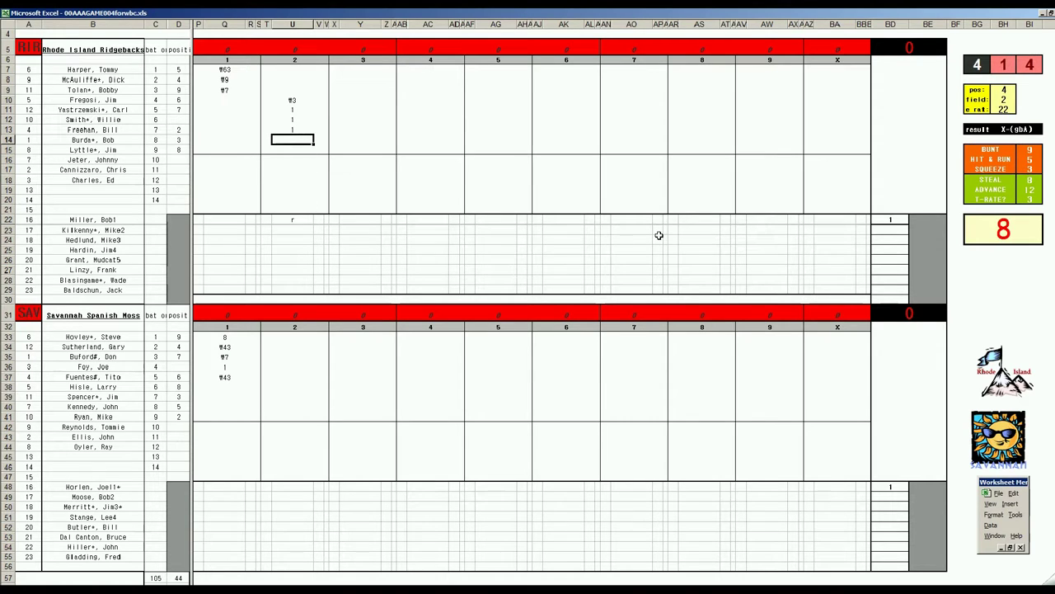
text(#8)
Record Savannah's first four second-inning at-bats as 8, 1, 2 and ₩4 in U38:U41, including the run marks.
click(289, 387)
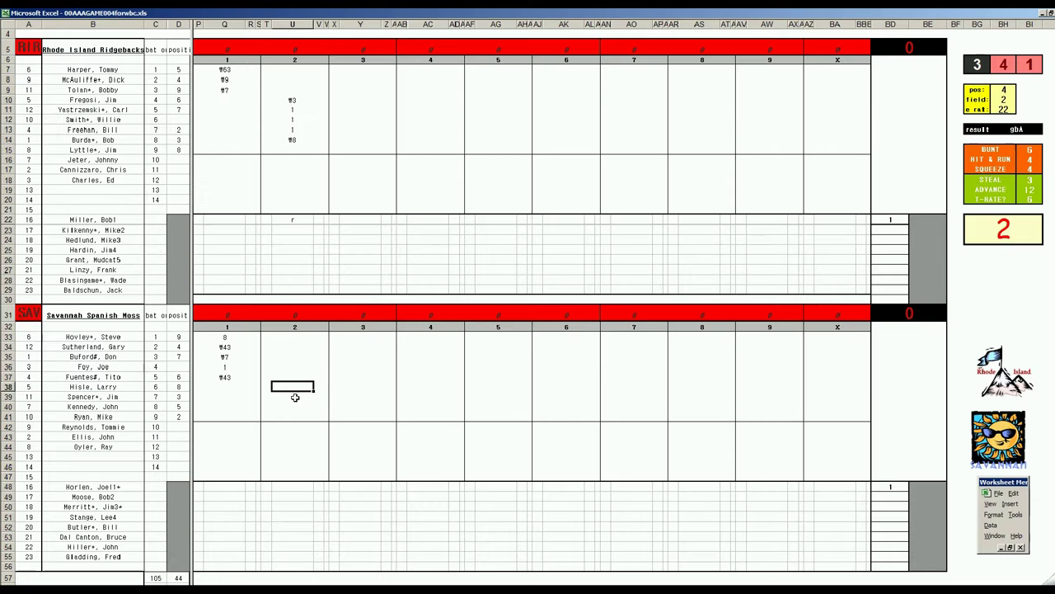
text(8)
key(Return)
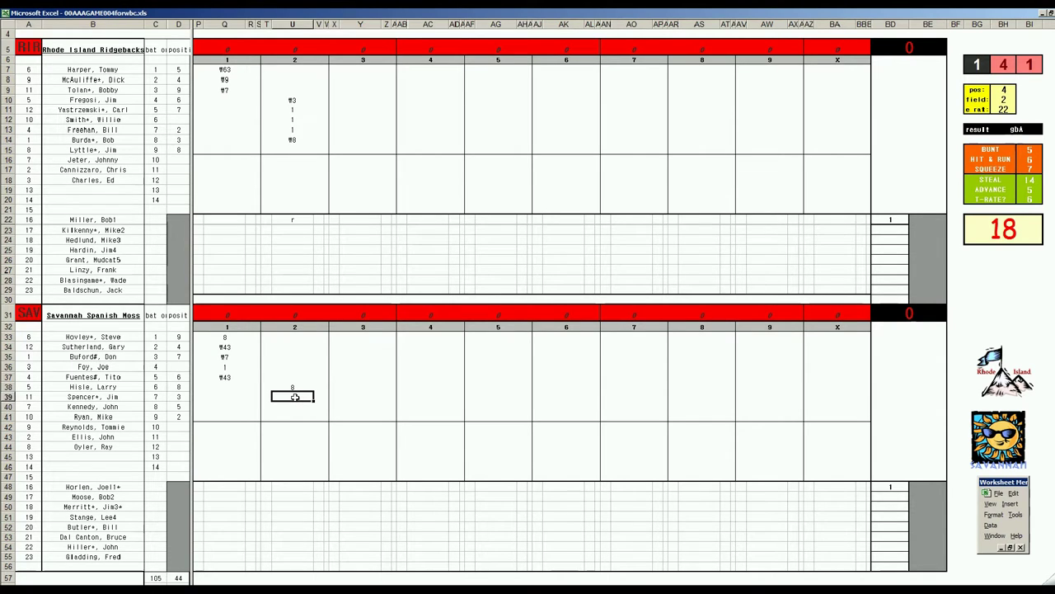
text(1)
key(Return)
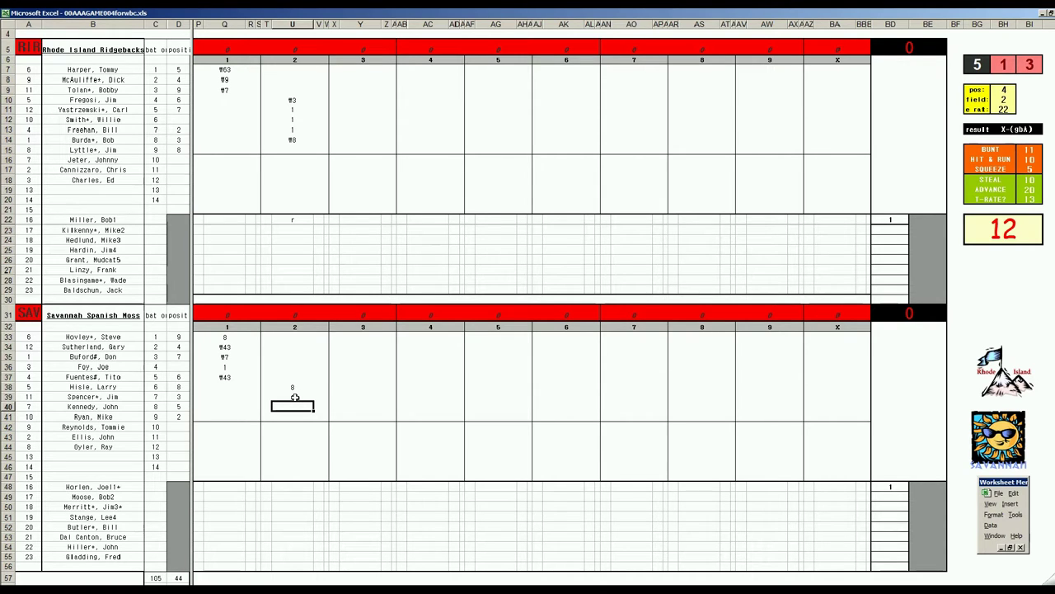
text(2)
key(Return)
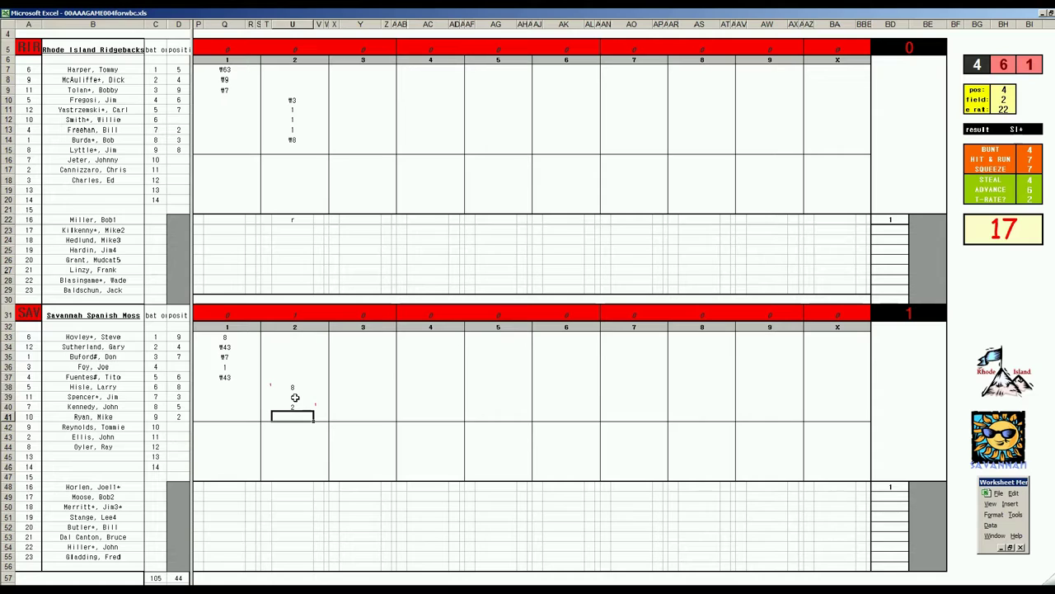
text(4)
key(Return)
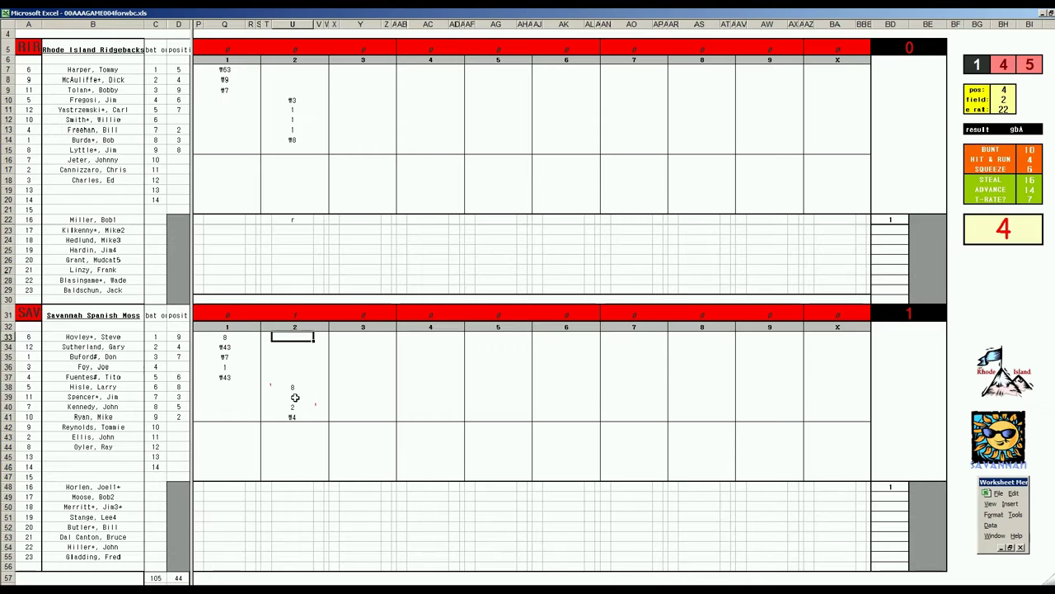
Continue Savannah's second inning from the top of the batting order with ₩32, 8 and 2 in U33:U35.
text(#32)
key(Return)
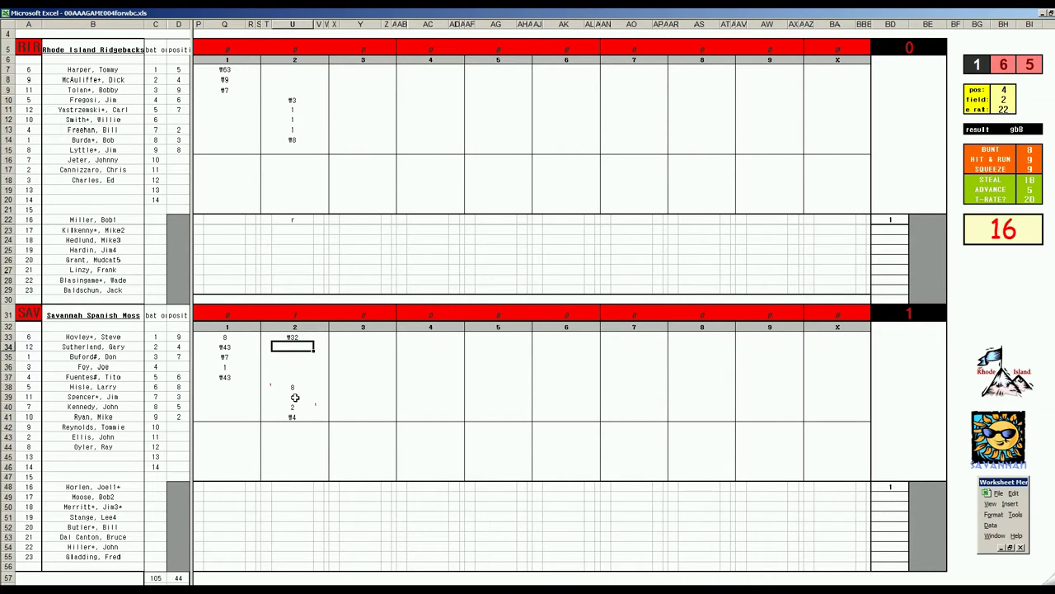
text(8)
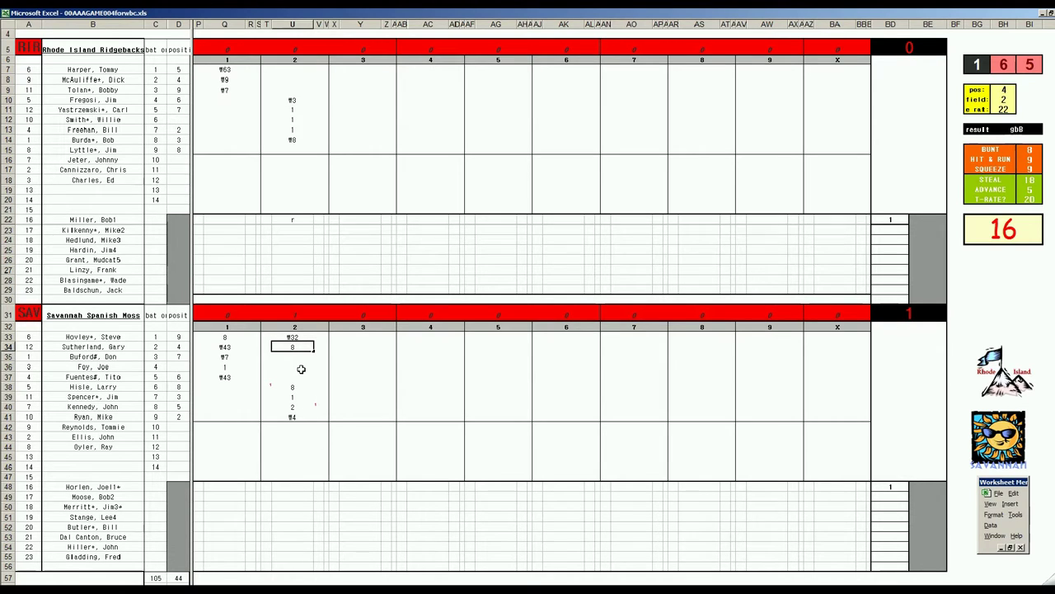
key(Return)
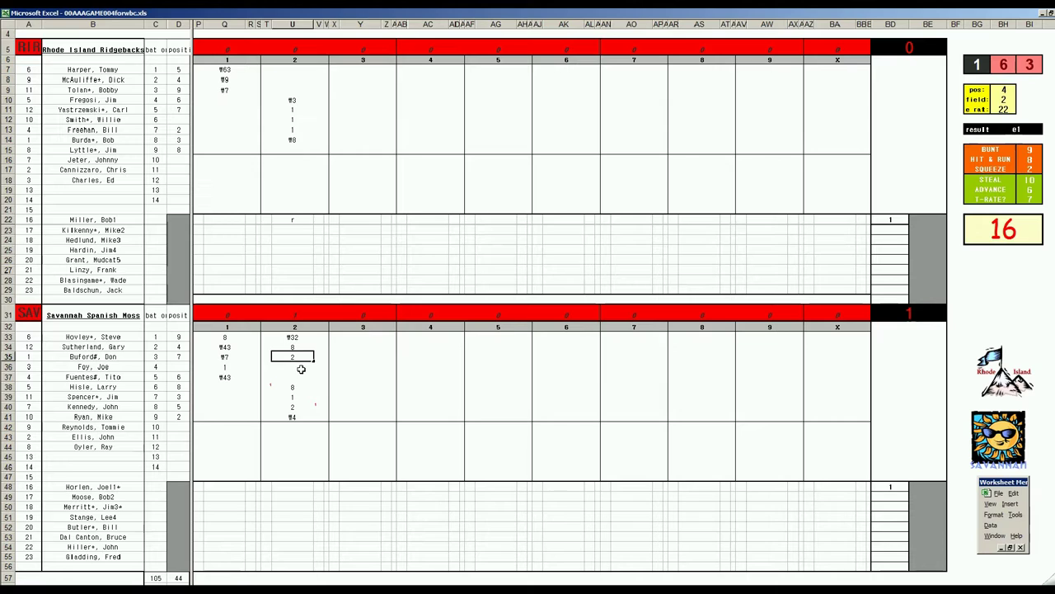
Mark Savannah's second-inning runs in T40 and T33 and the runs batted in beside U35, and record ₩8 in U36.
key(F9)
key(F9)
key(Left)
key(Down)
key(Down)
key(Down)
key(Down)
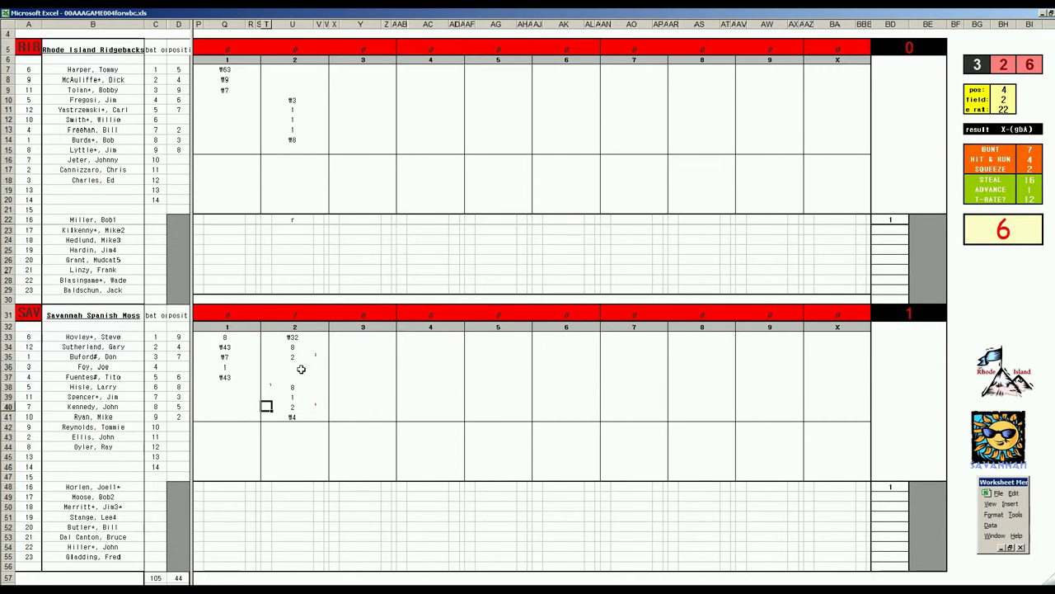
key(F9)
key(Up)
key(Up)
key(Up)
key(Up)
key(Up)
key(Up)
key(F9)
key(Right)
key(Down)
key(Down)
key(Down)
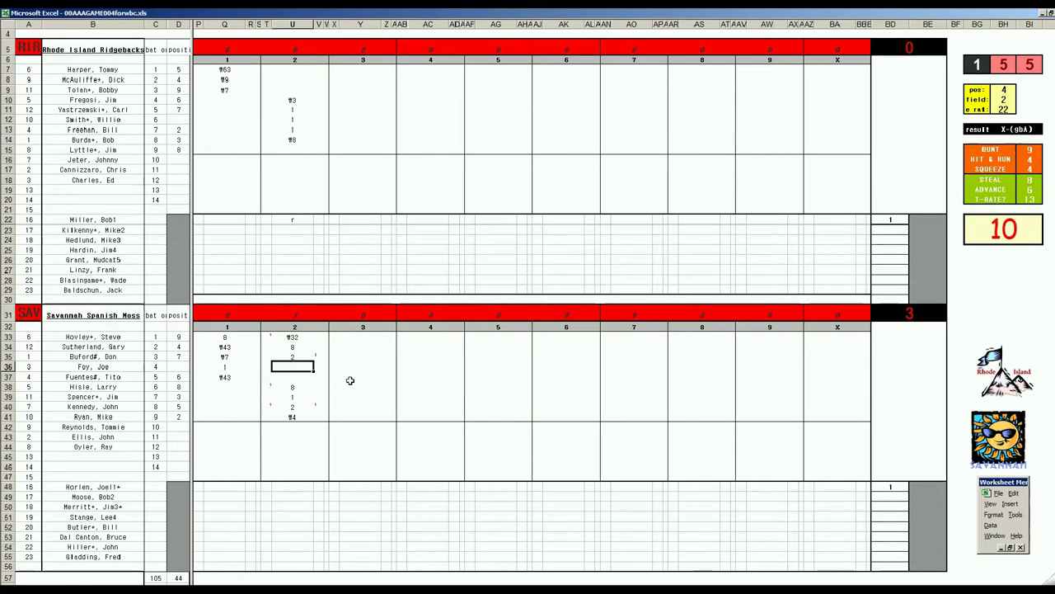
text(#8)
click(350, 148)
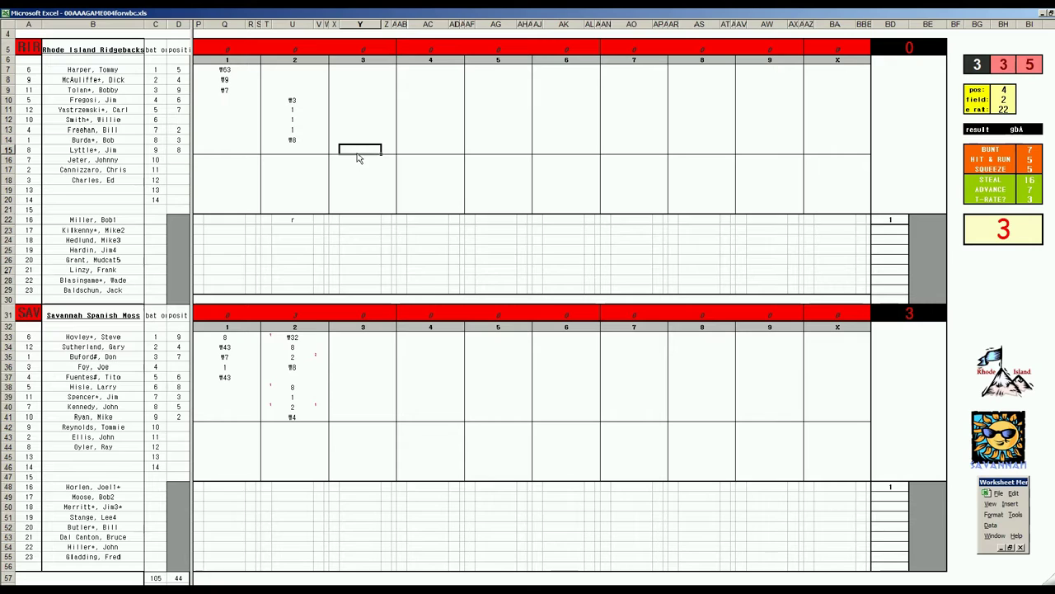
Record Rhode Island's third inning as k in Y15, ₩43 in Y7 and ₩4 in Y8.
double_click(358, 154)
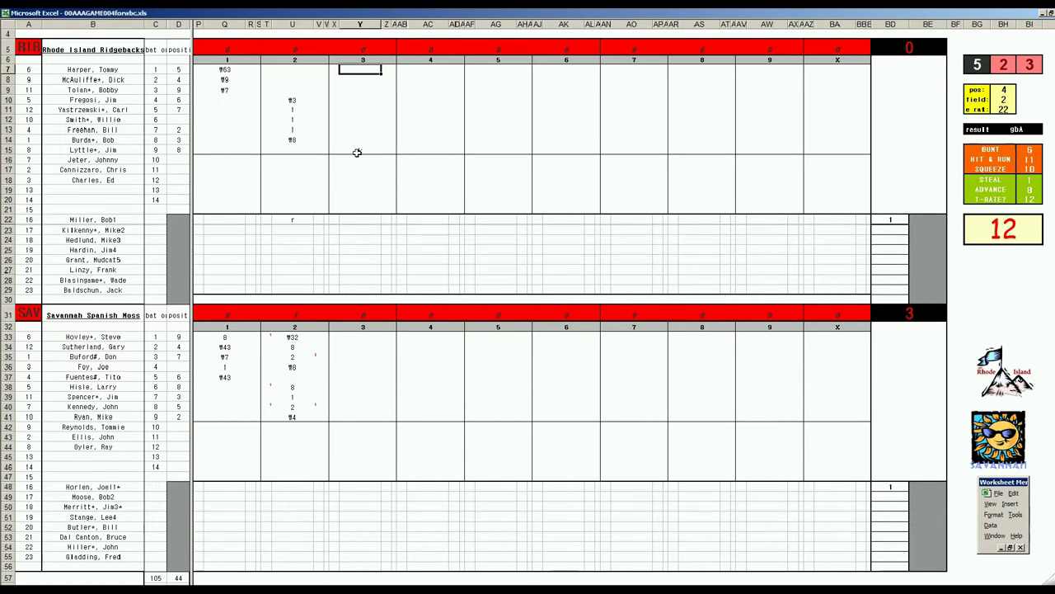
text(#43)
key(Return)
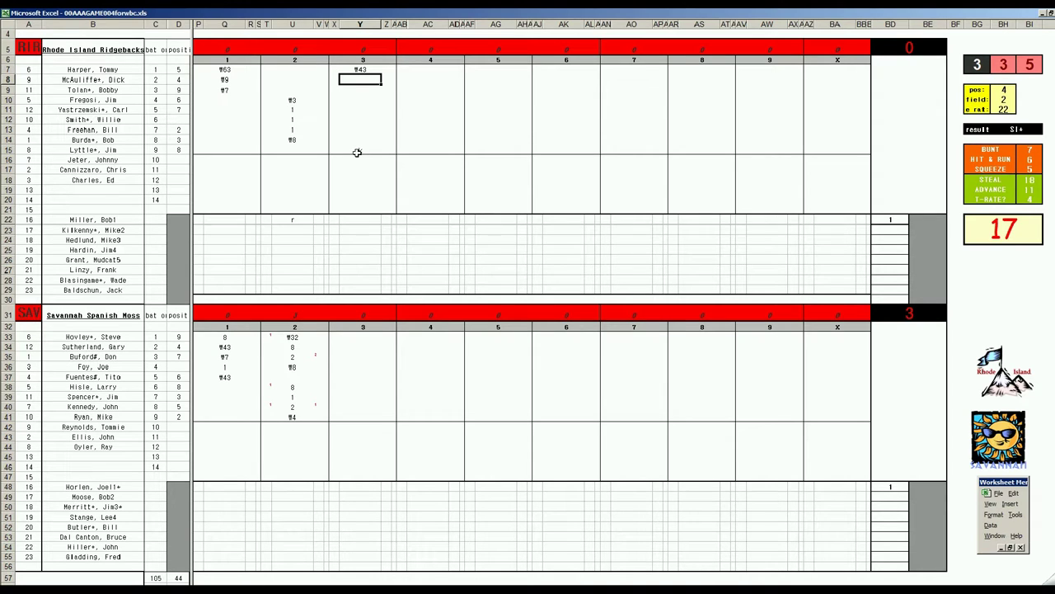
text(#4)
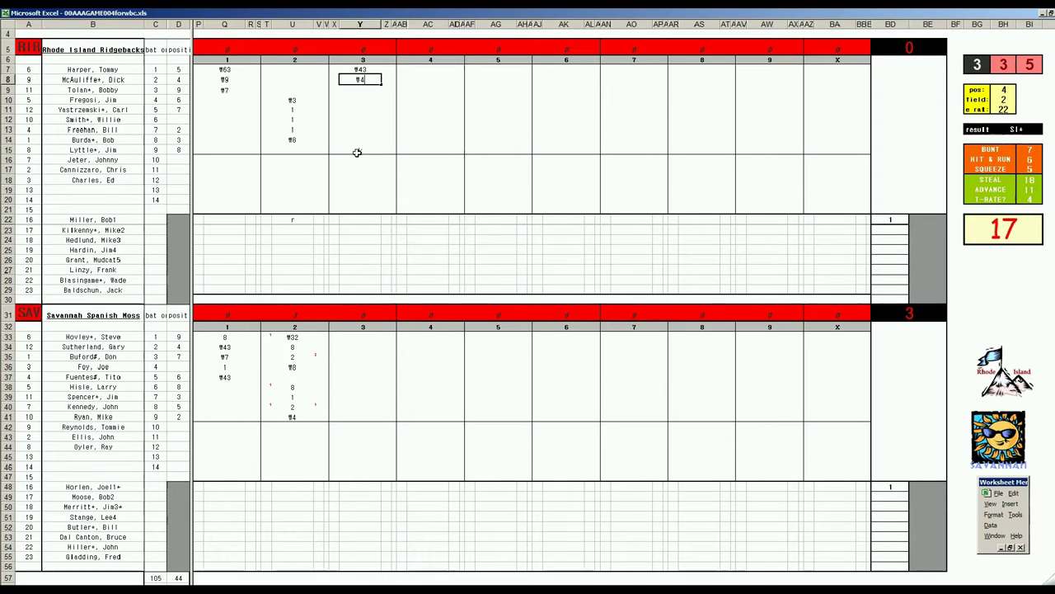
Record ₩5 in Y37 for Savannah's first at-bat of the third inning.
click(365, 376)
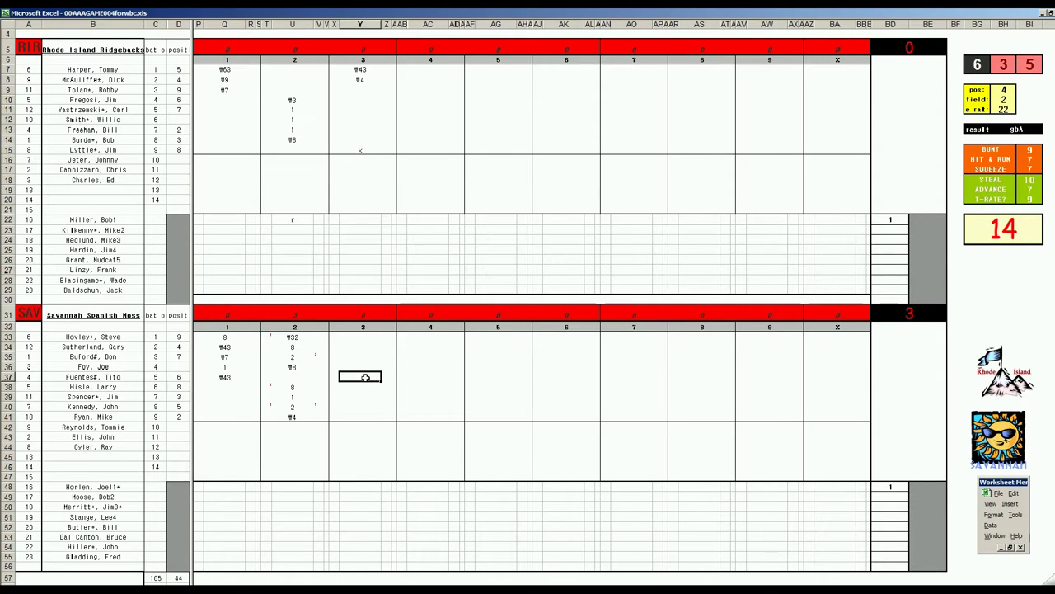
text(#43)
key(Return)
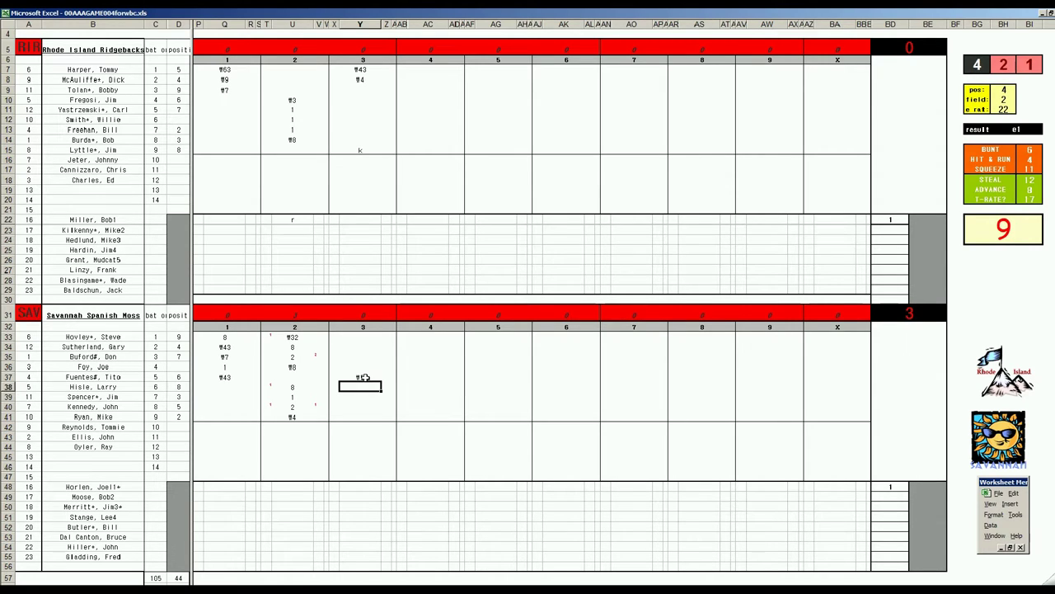
Set the fielding check to position 3, field 3 and e rating 8.
key(ctrl+g)
text(3)
key(Return)
text(3)
key(Return)
text(8)
key(Return)
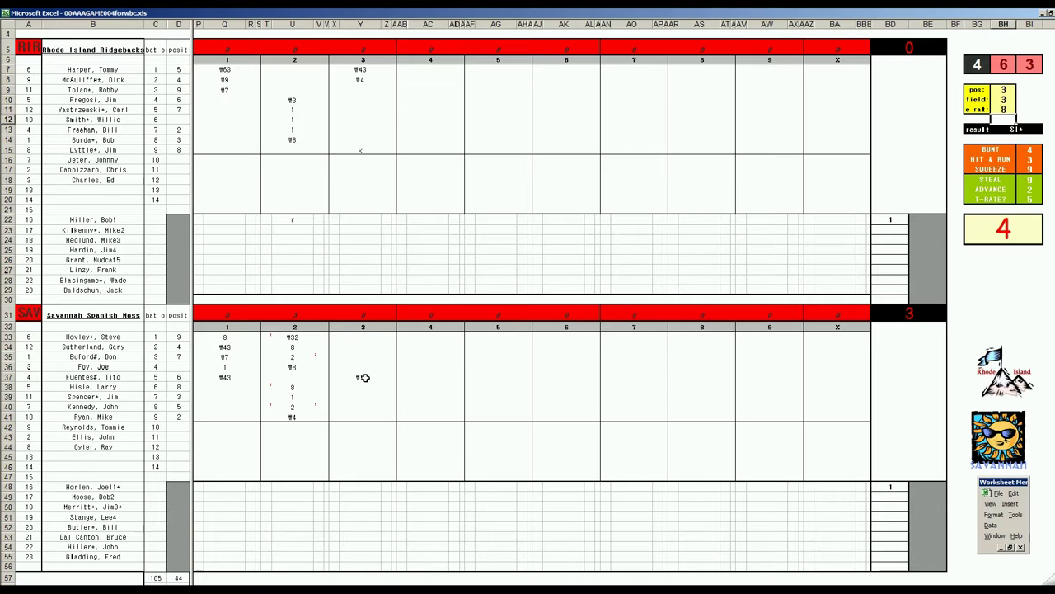
Record Savannah's remaining third-inning at-bats as 1, 1 and ₩543 in Y38:Y40.
click(375, 392)
text(1)
key(Return)
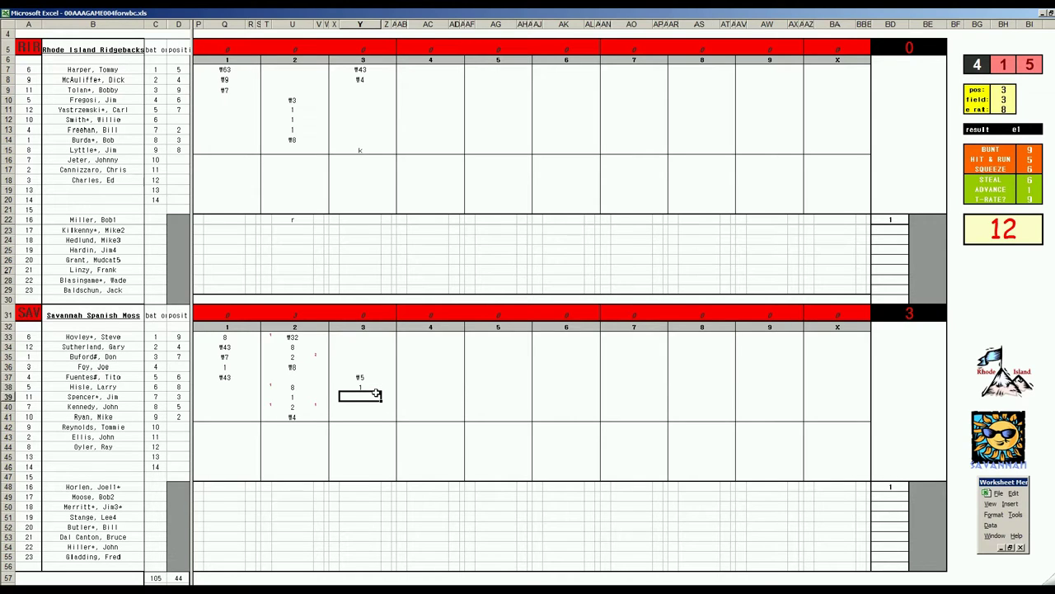
text(1)
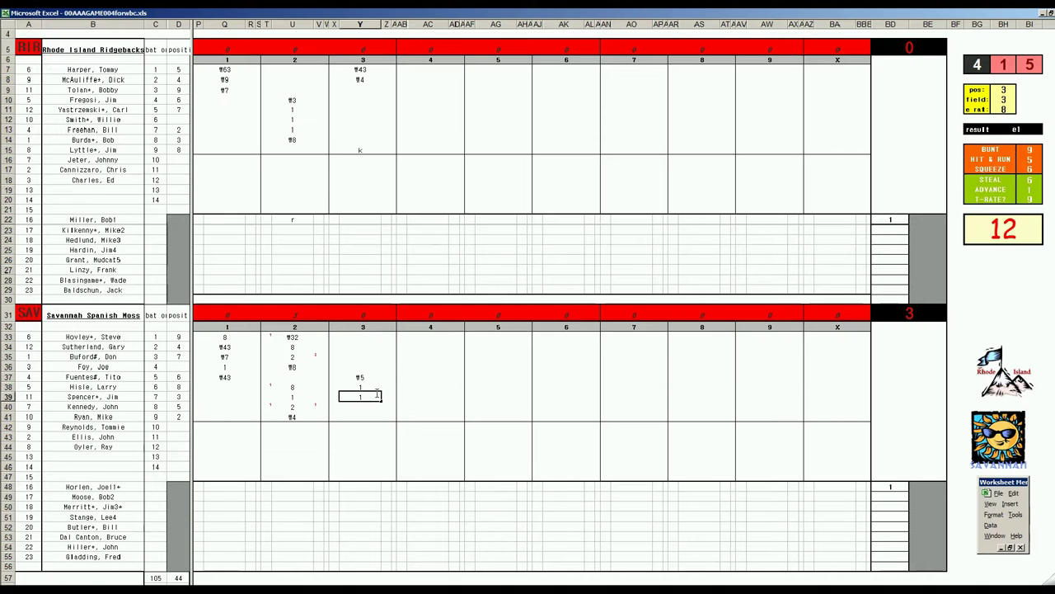
key(Return)
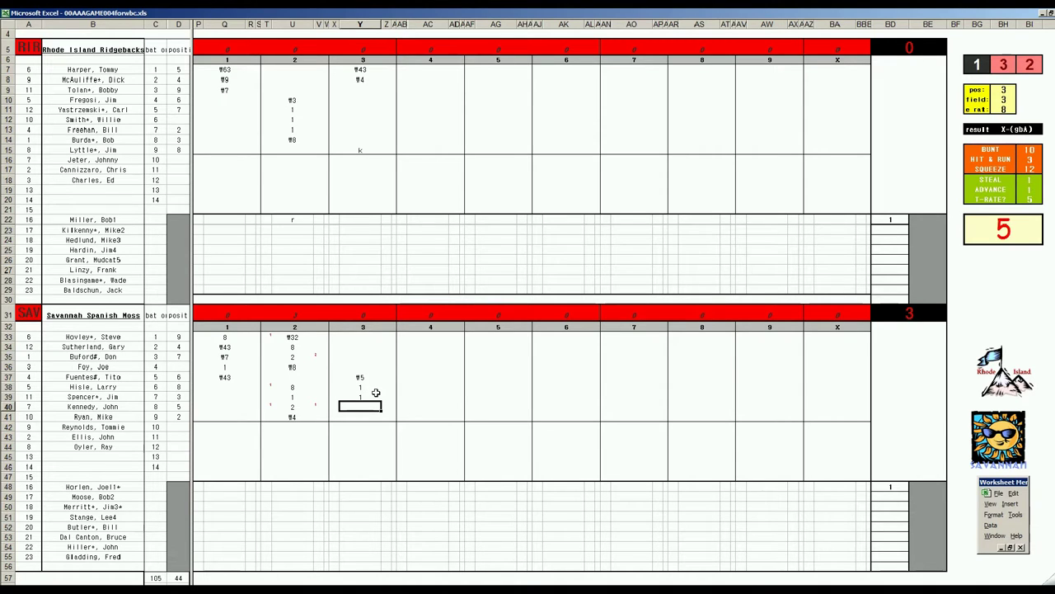
text(¶543)
Begin Rhode Island's fourth inning with 1 in AC9 and k in AC10.
click(422, 92)
key(F9)
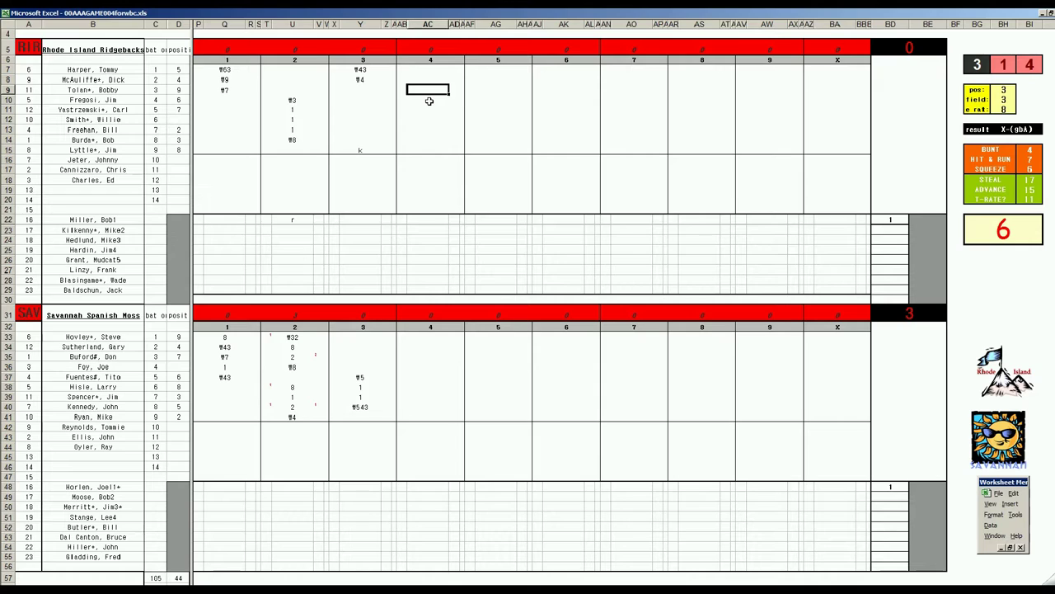
text(1)
key(Return)
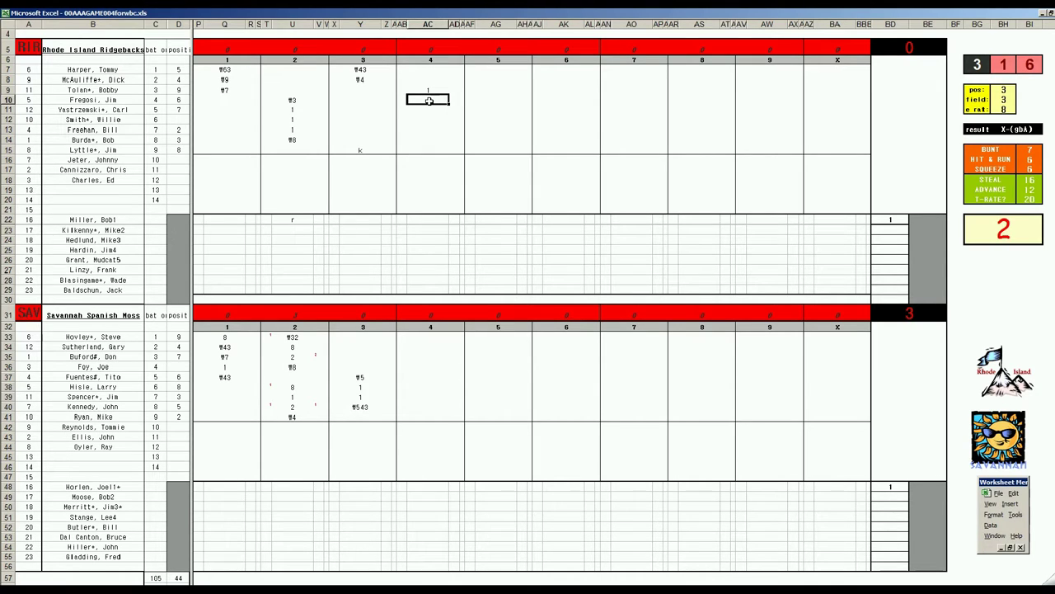
key(Return)
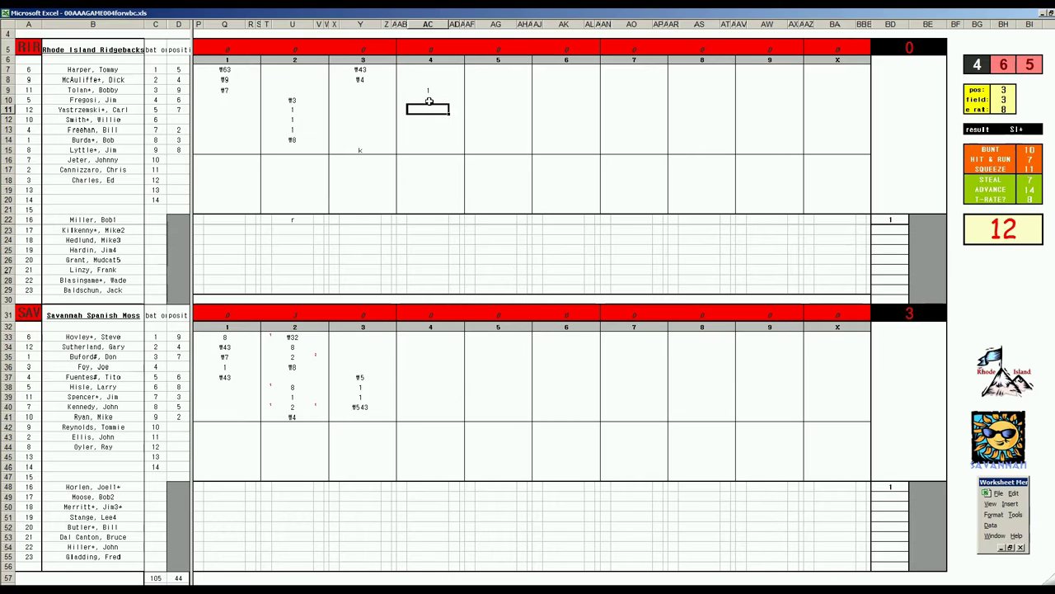
Set the fielding check to position 9, field 3 and e rating 4.
key(Return)
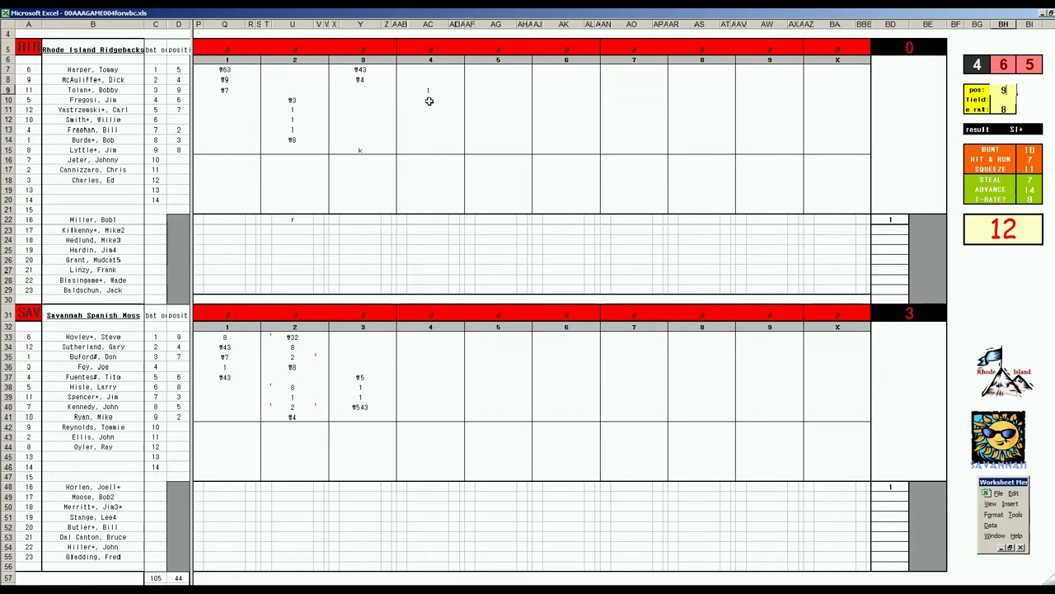
key(Return)
key(Return)
text(4)
key(Return)
Complete Rhode Island's fourth inning with ₩9 in AC11 and ₩8 in AC12.
click(433, 114)
text(f9)
key(Return)
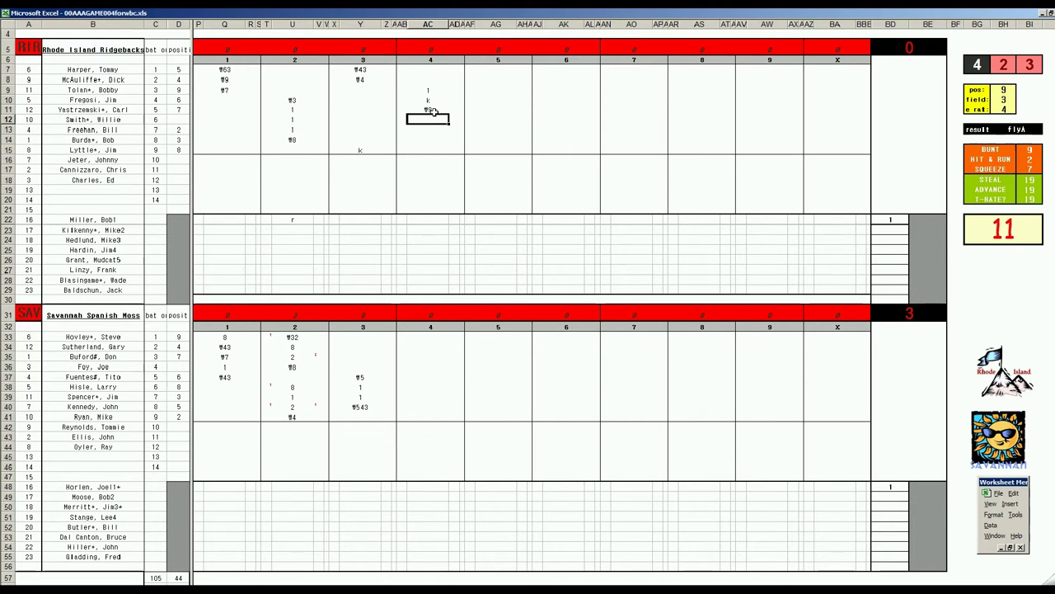
text(f8)
Record Savannah's fourth inning as 1 in AC41, and ₩4, ₩3 and ₩54 in AC33:AC35.
click(432, 416)
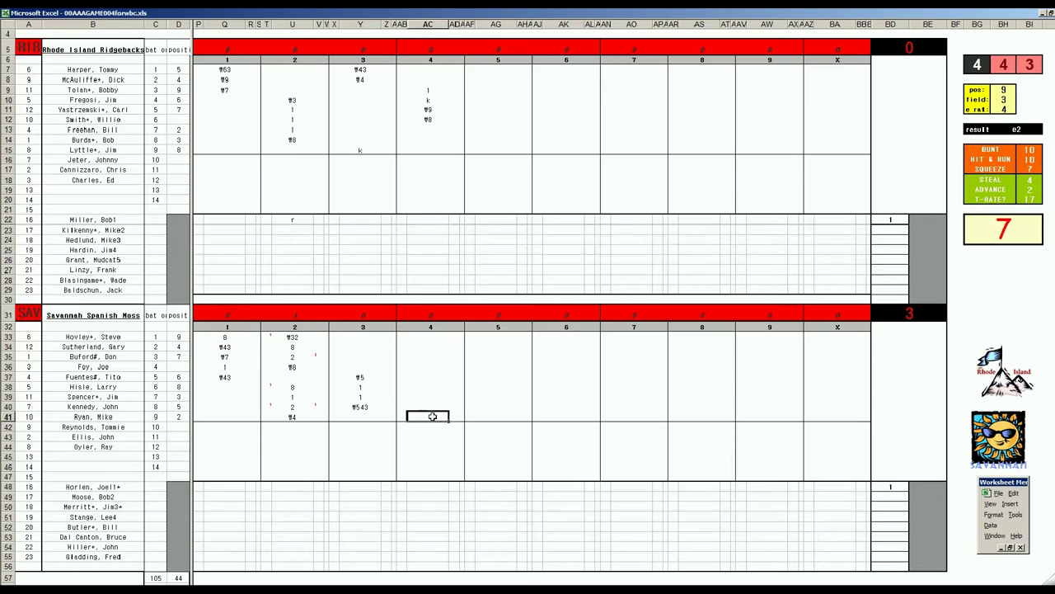
key(Delete)
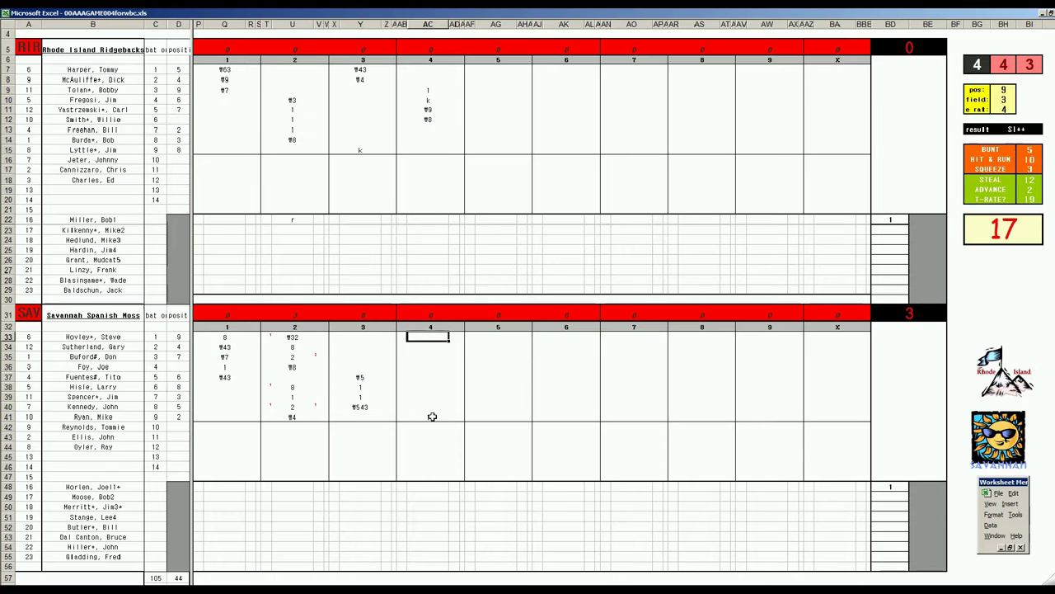
text(f4)
key(Return)
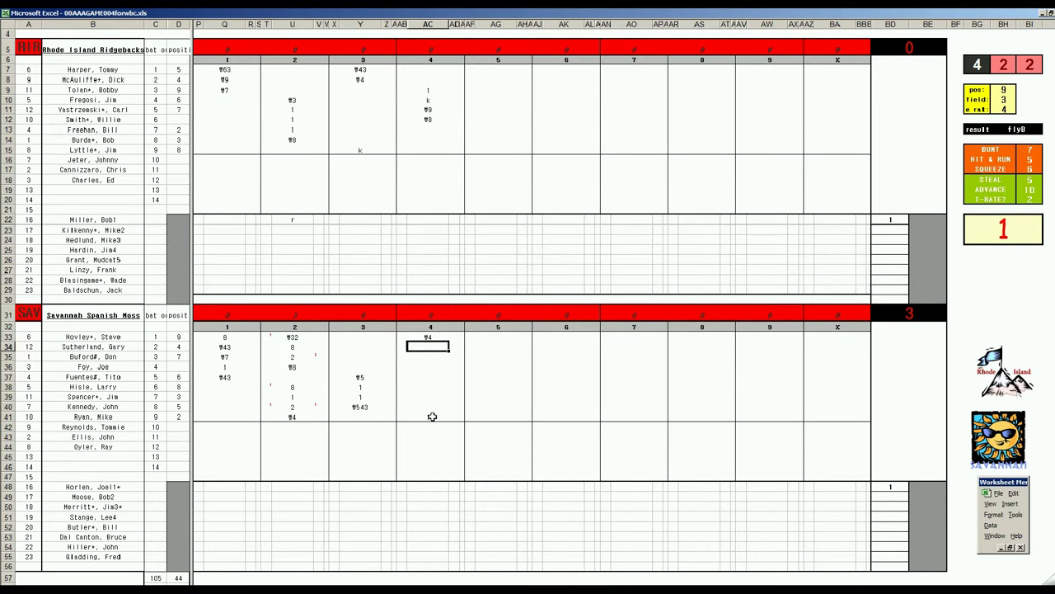
text(f3)
key(Return)
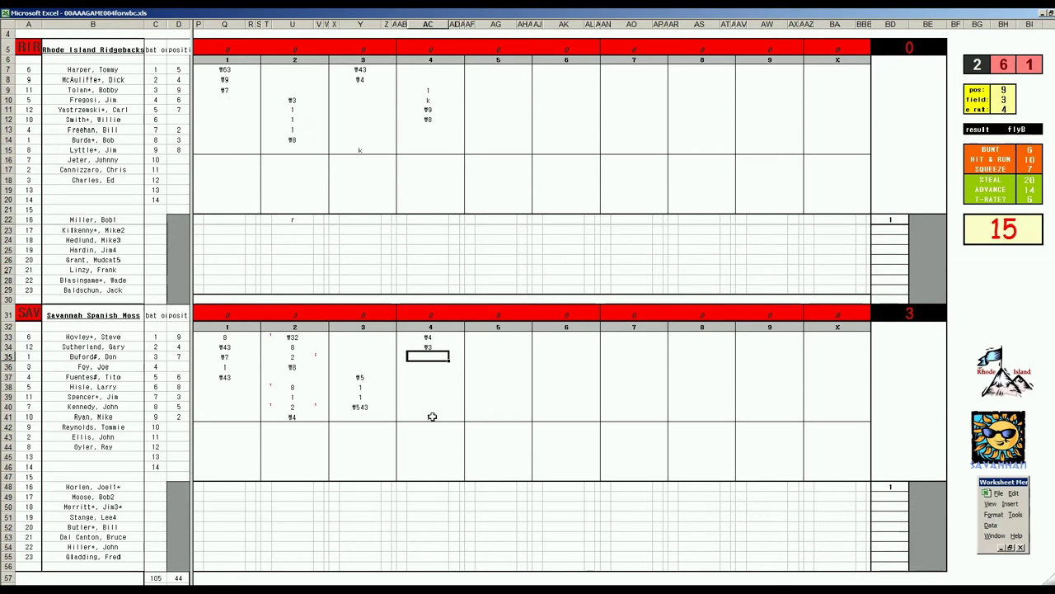
text(f54)
Record Rhode Island's fifth inning as k, ₩4 and ₩9 in AG13:AG15.
click(486, 130)
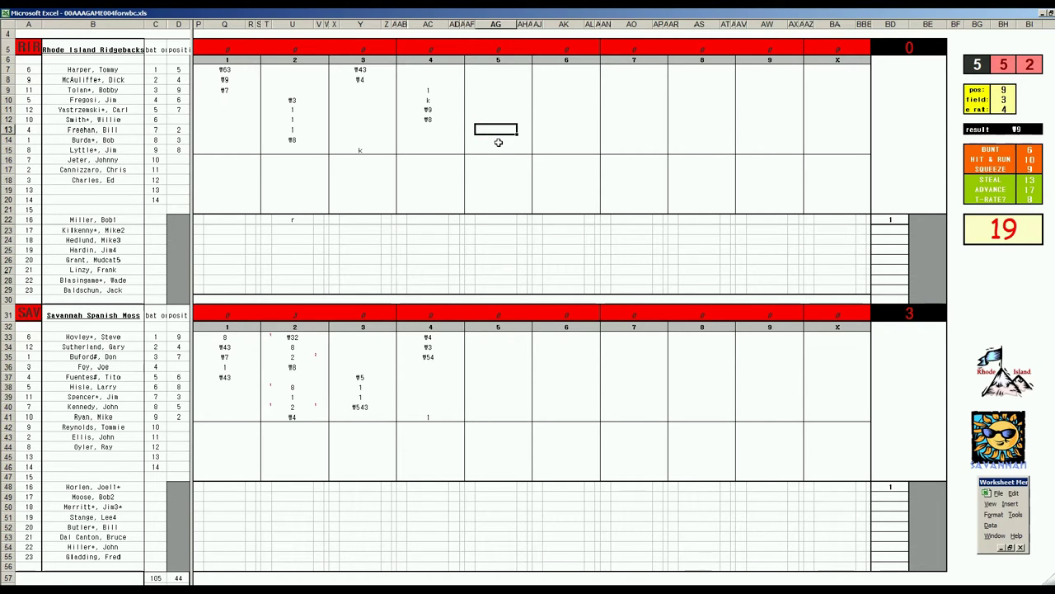
text(k)
key(Return)
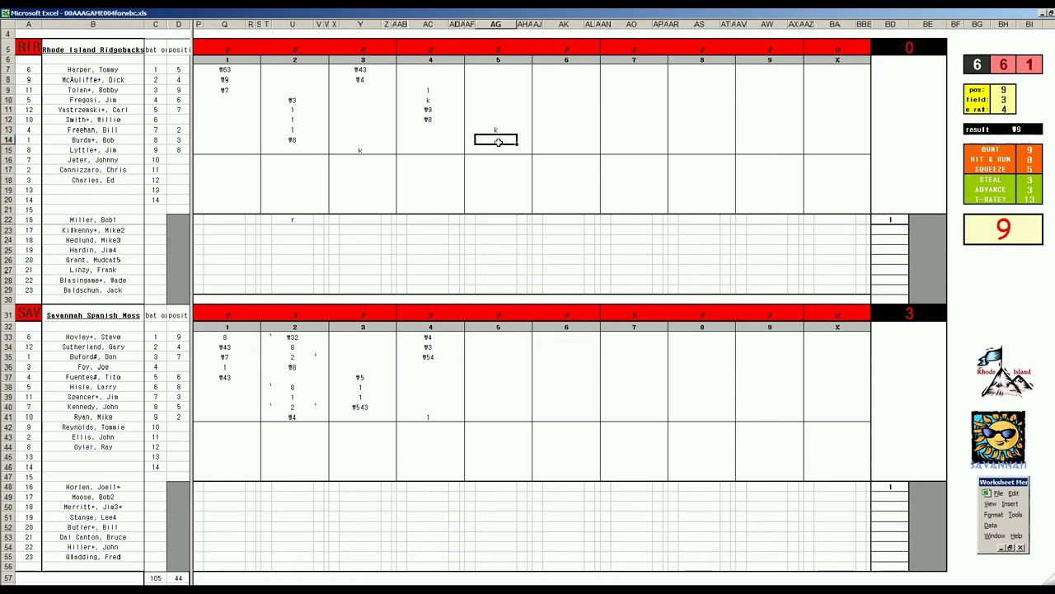
text(f8)
key(Return)
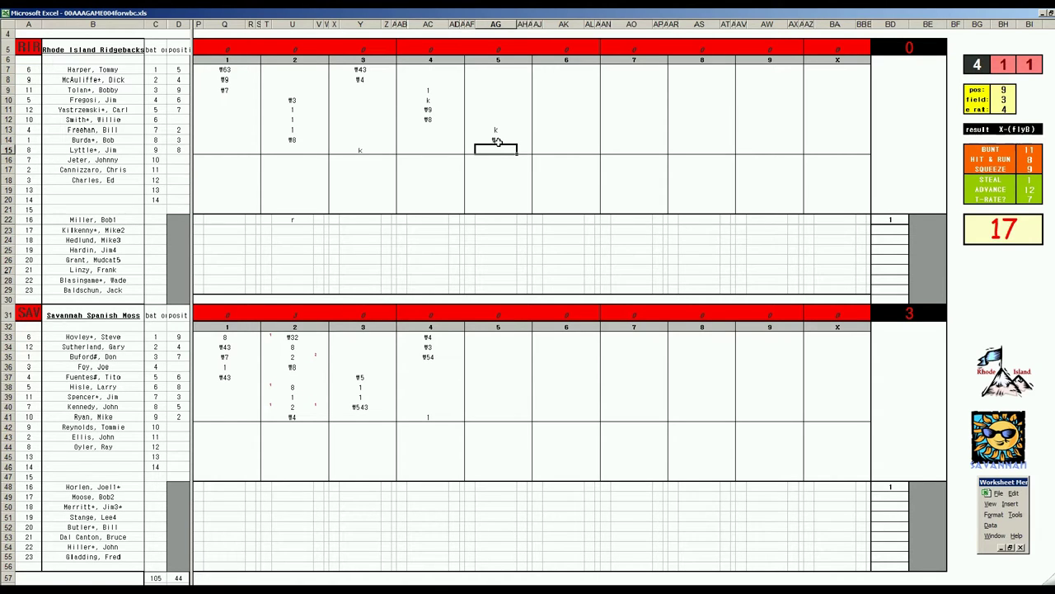
text(f9)
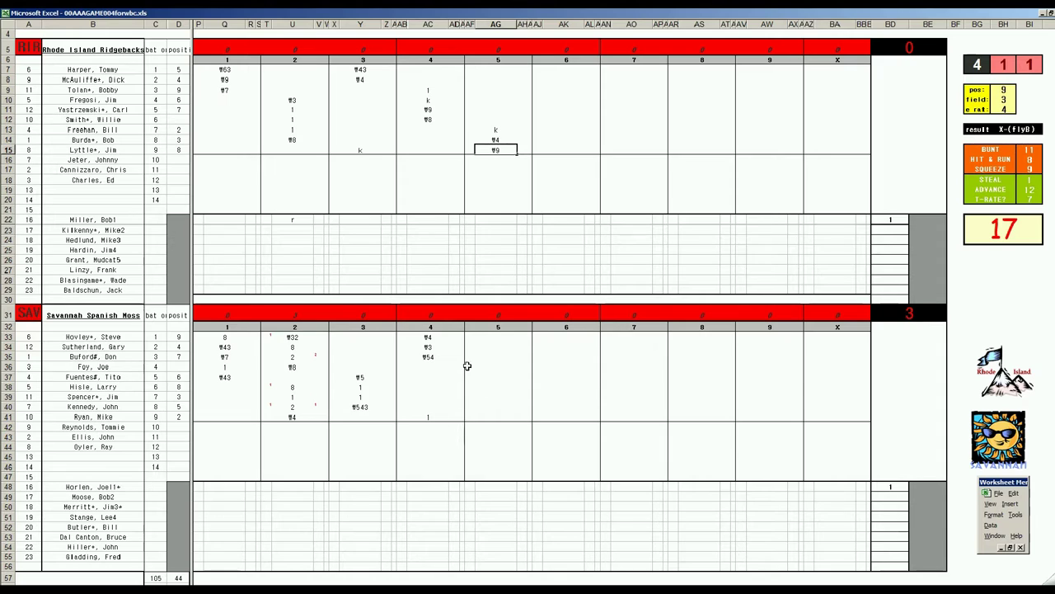
Record Savannah's fifth inning as ₩63, ₩8 and k in AG36:AG38.
click(490, 367)
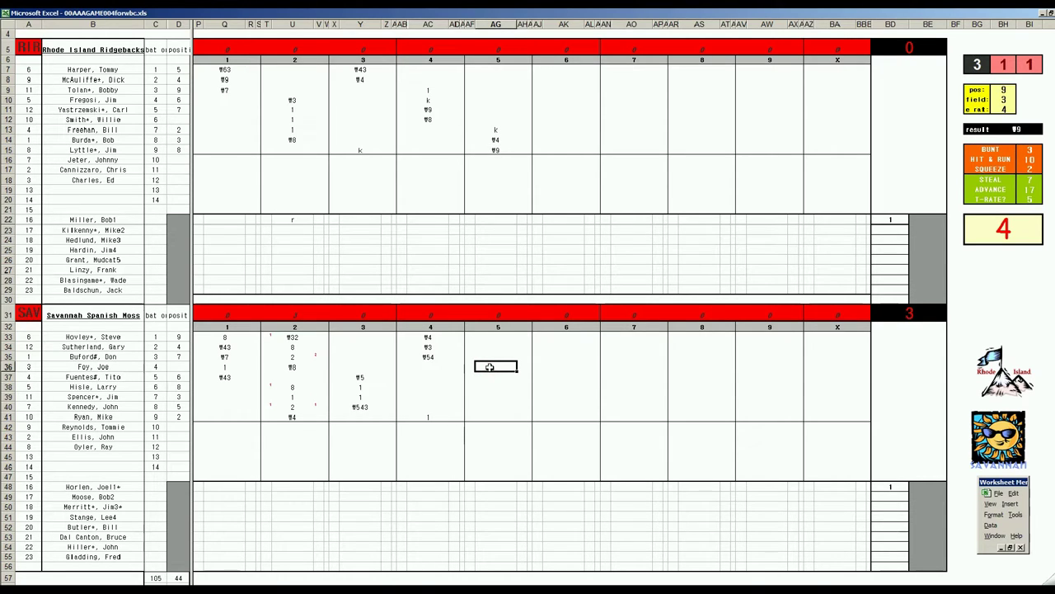
text(f63)
key(Return)
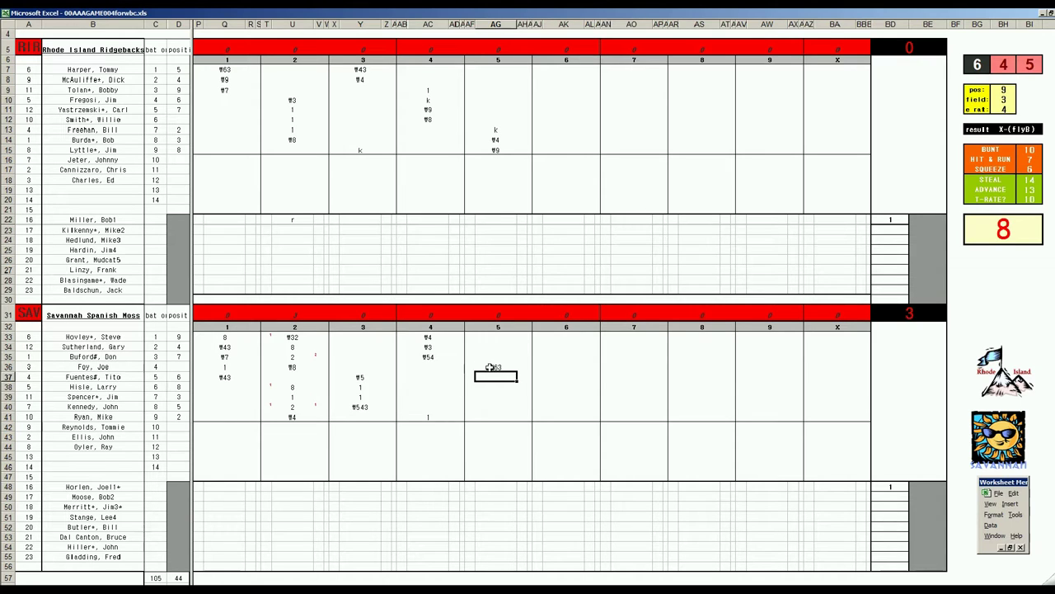
text(f8)
key(Return)
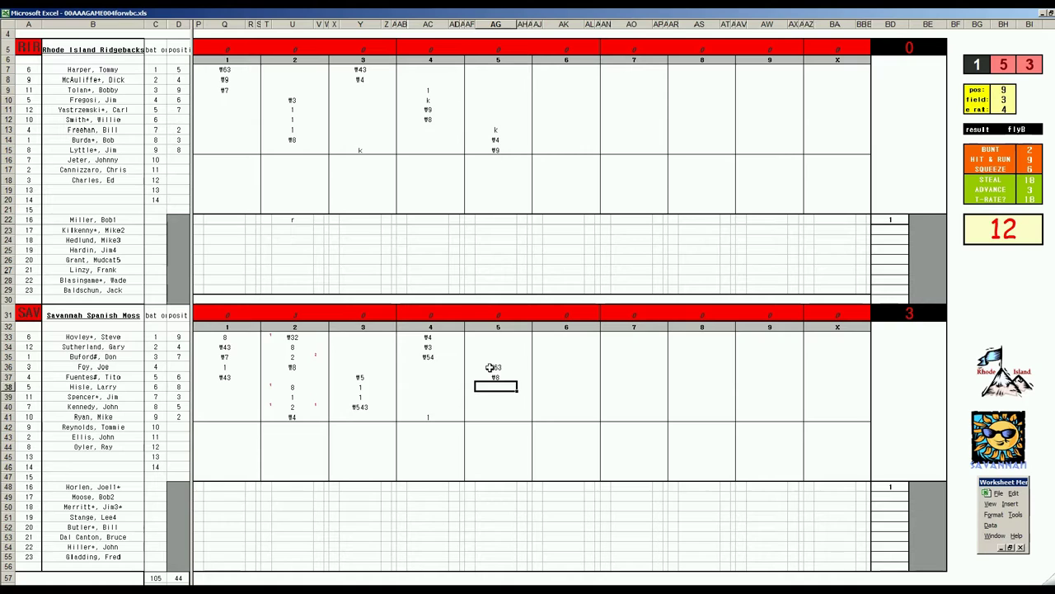
text(k)
Set the fielding check to position 7, field 2 and e rating 5 for Rhode Island's first sixth-inning at-bat.
click(563, 70)
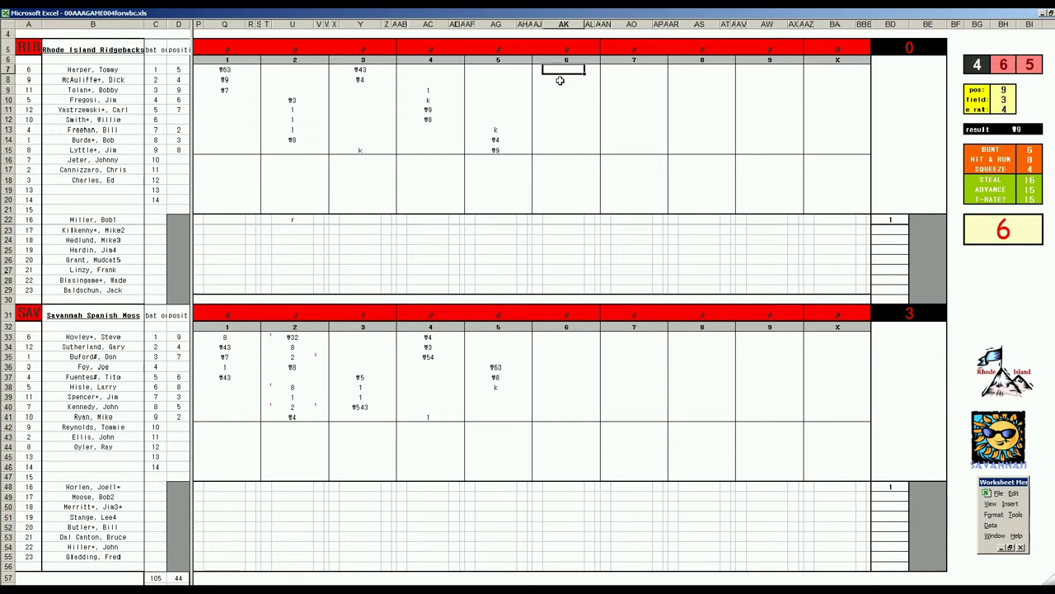
key(Tab)
text(7)
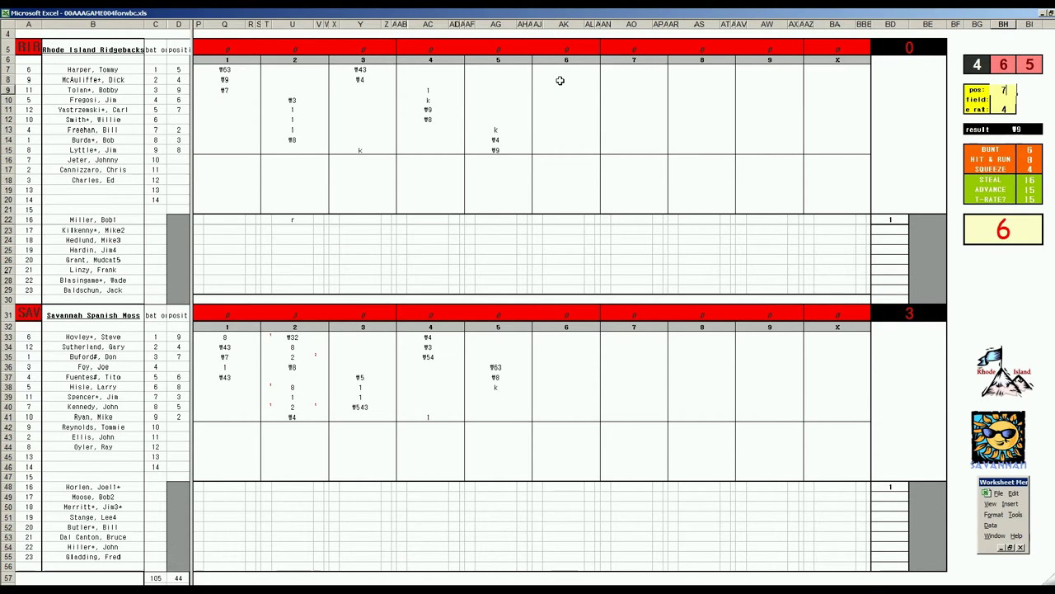
key(Return)
text(2)
key(Return)
text(5)
key(Return)
Record Rhode Island's sixth inning as ₩7, ₩9 and k in AK7:AK9.
click(567, 70)
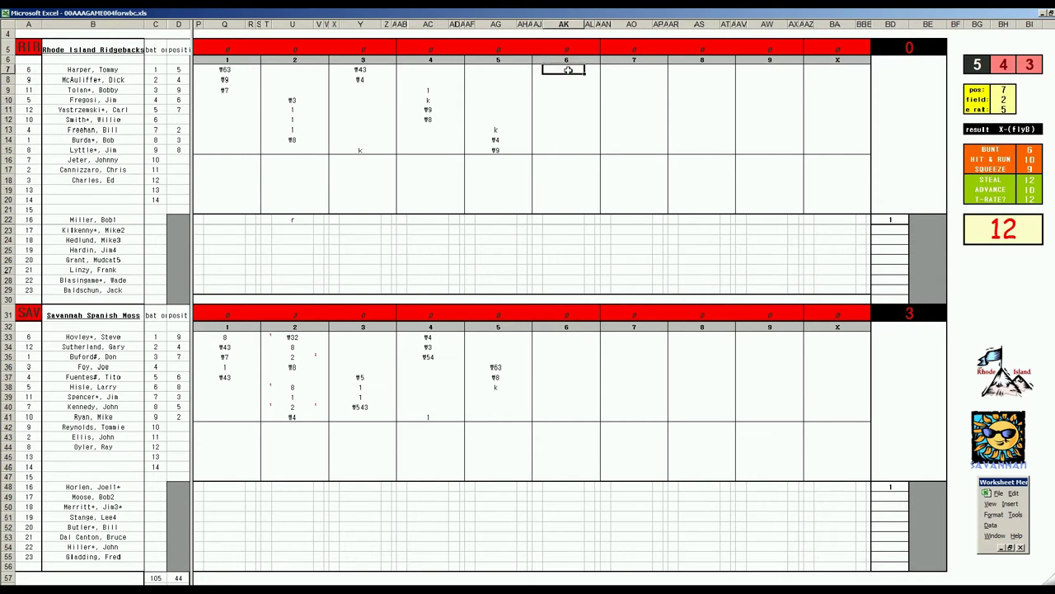
text(f8)
key(Return)
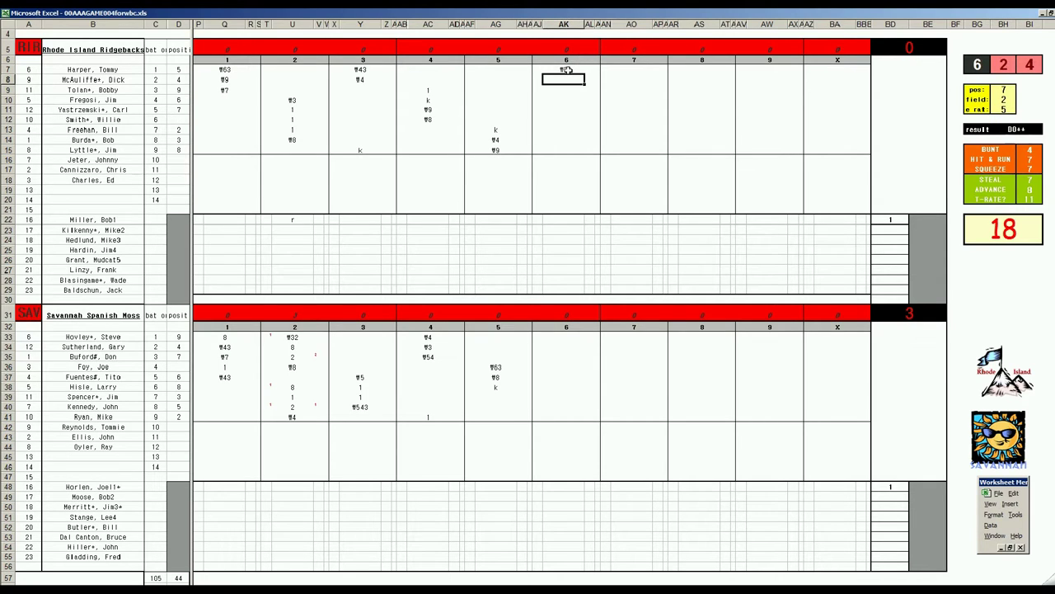
text(f9)
key(Return)
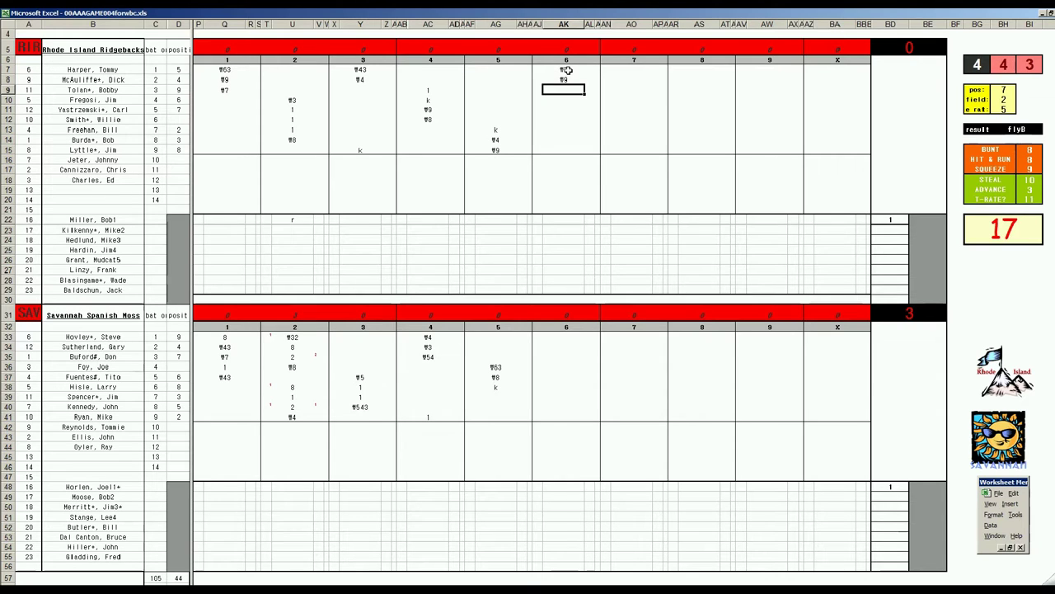
text(k)
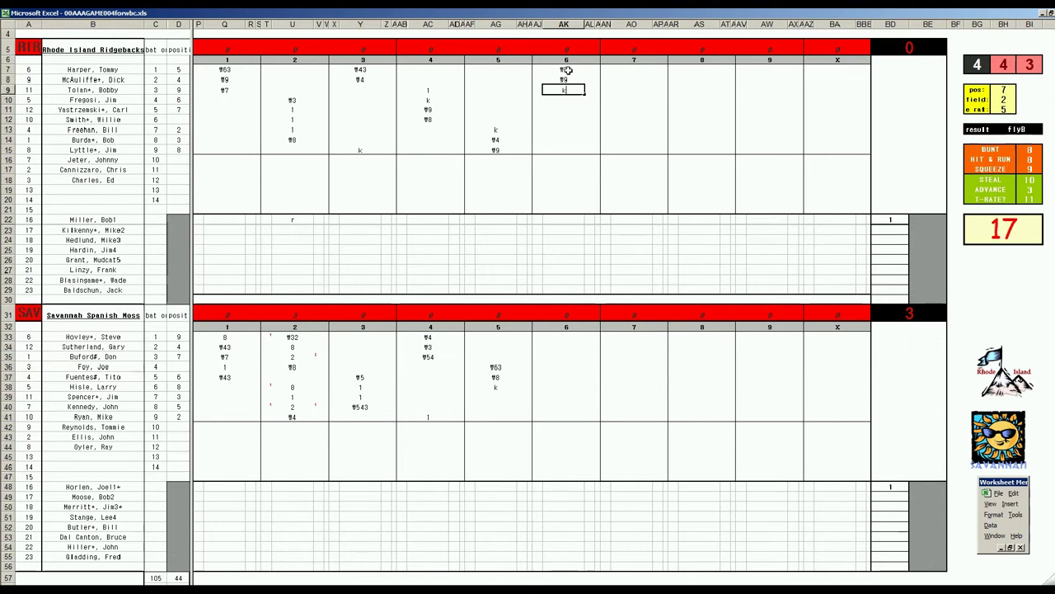
Set the fielding check to position 6, field 2 and e rating 21 for Savannah's first sixth-inning at-bat.
click(558, 396)
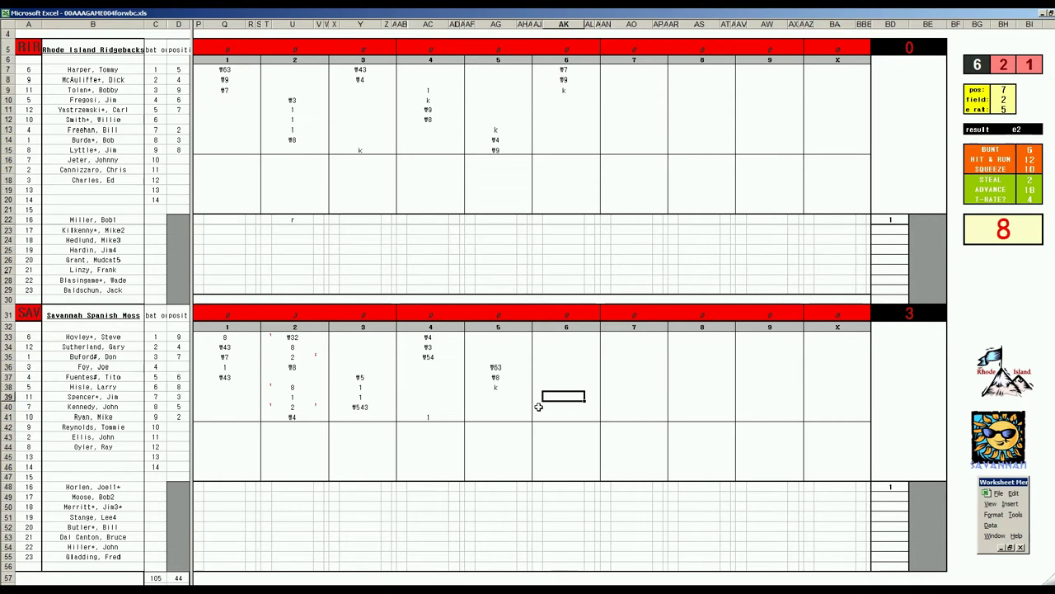
key(Return)
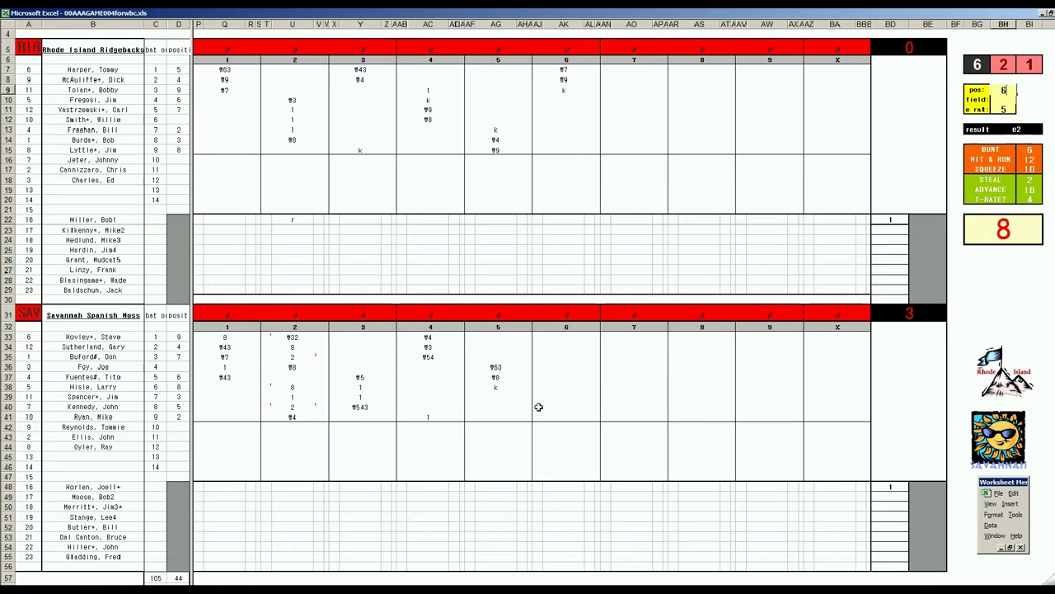
key(Return)
key(Return)
key(Return)
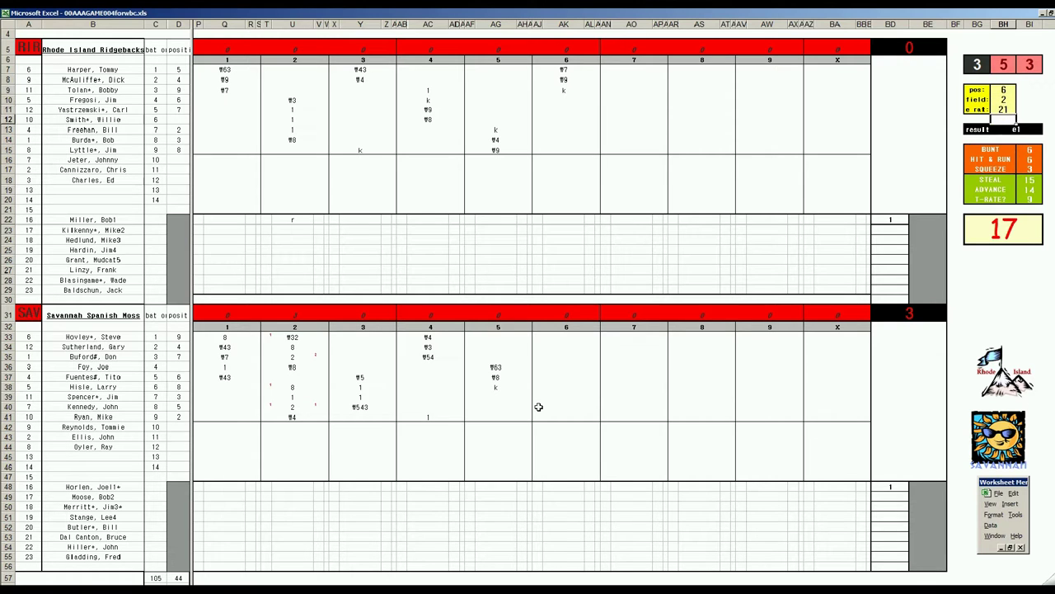
Record the error e6 in AK39 for Savannah's first at-bat of the sixth inning.
click(567, 400)
text(e6)
key(Return)
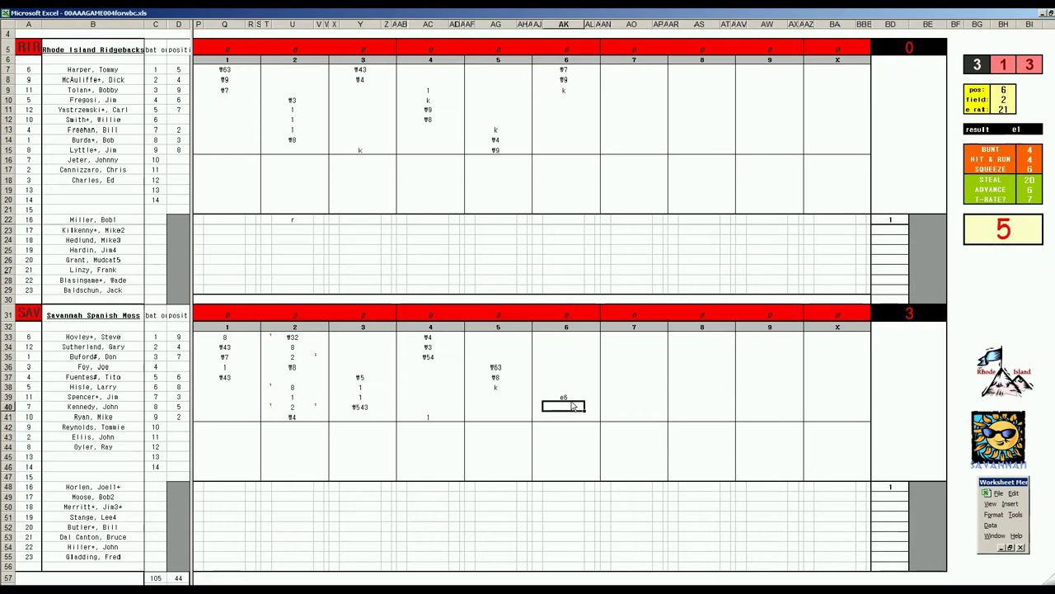
Record Savannah's last two sixth-inning at-bats as ₩643 in AK40 and ₩7 in AK41.
text(¥643)
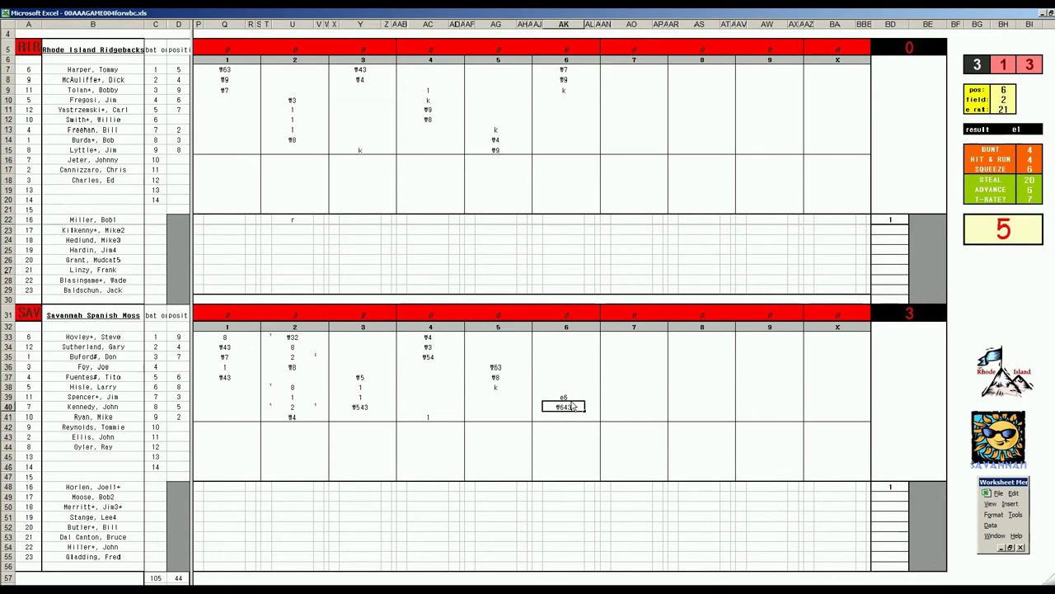
key(Return)
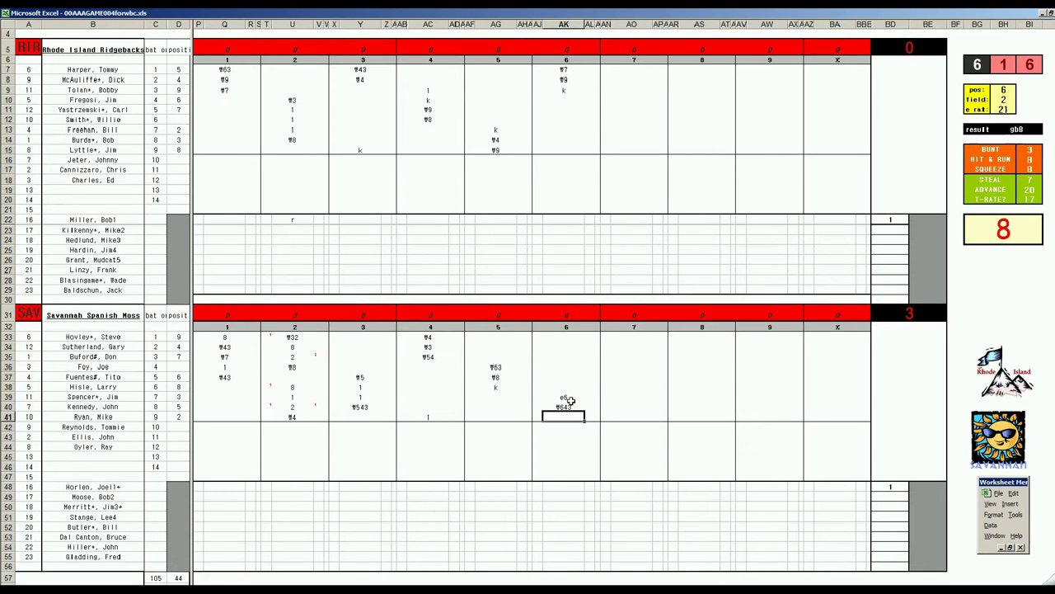
text(¥7)
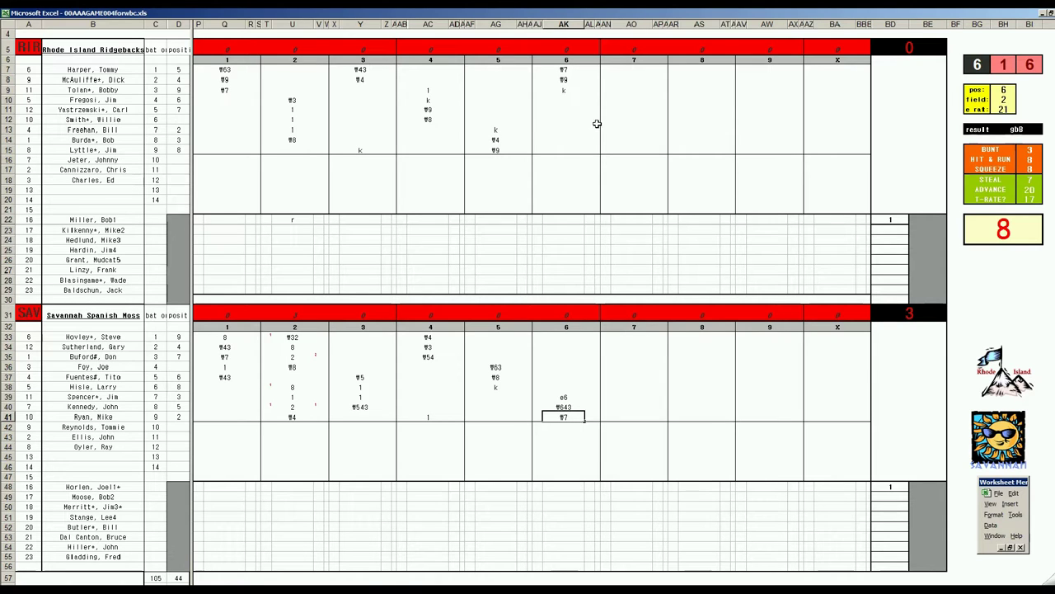
Record Rhode Island's seventh inning as k, ₩4 and ₩43 in AO10:AO12.
click(617, 100)
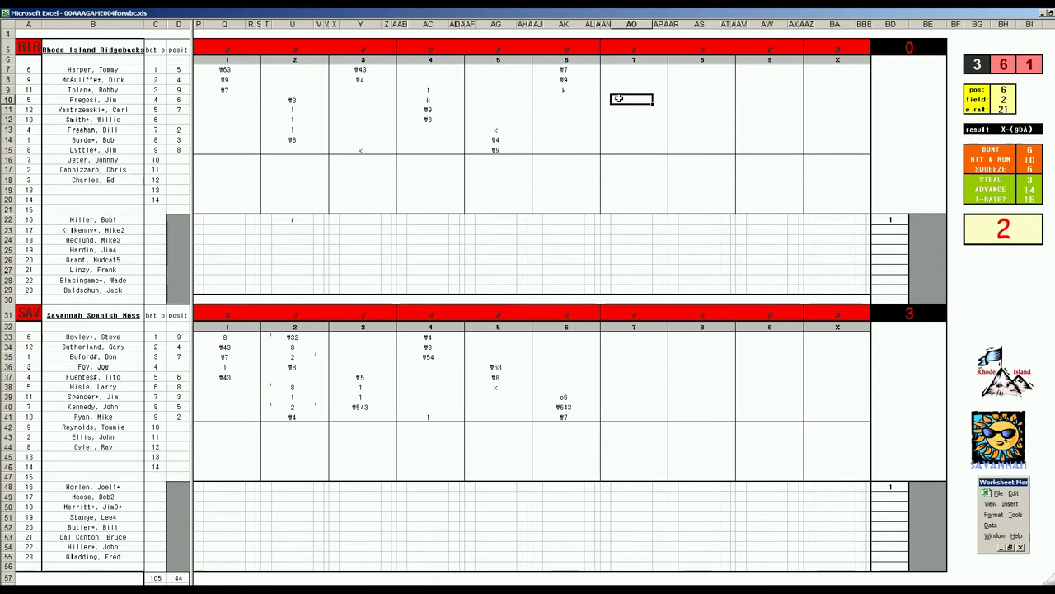
text(k)
key(Return)
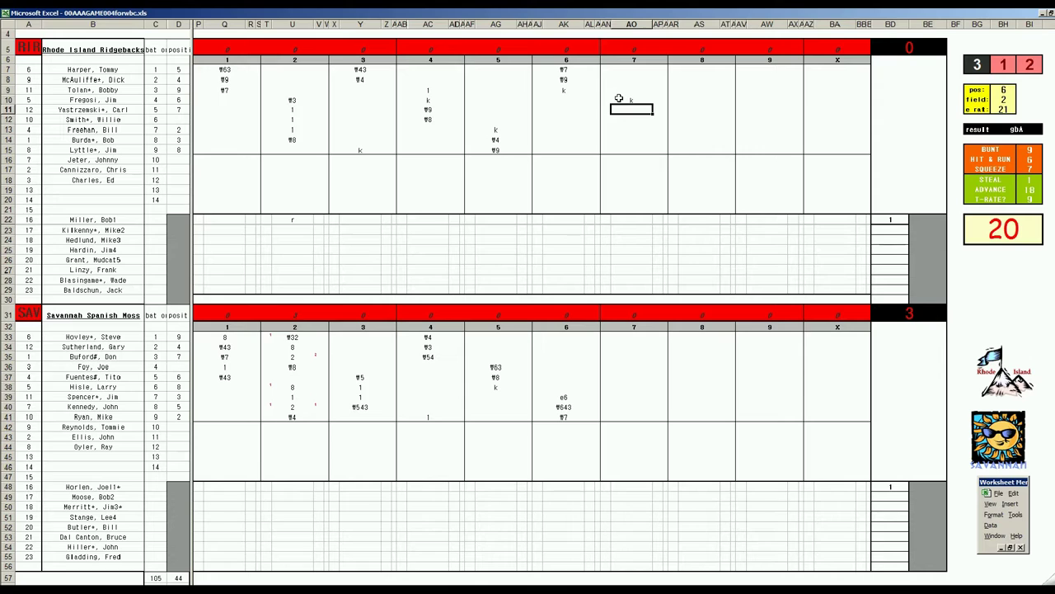
text(¶4)
key(Return)
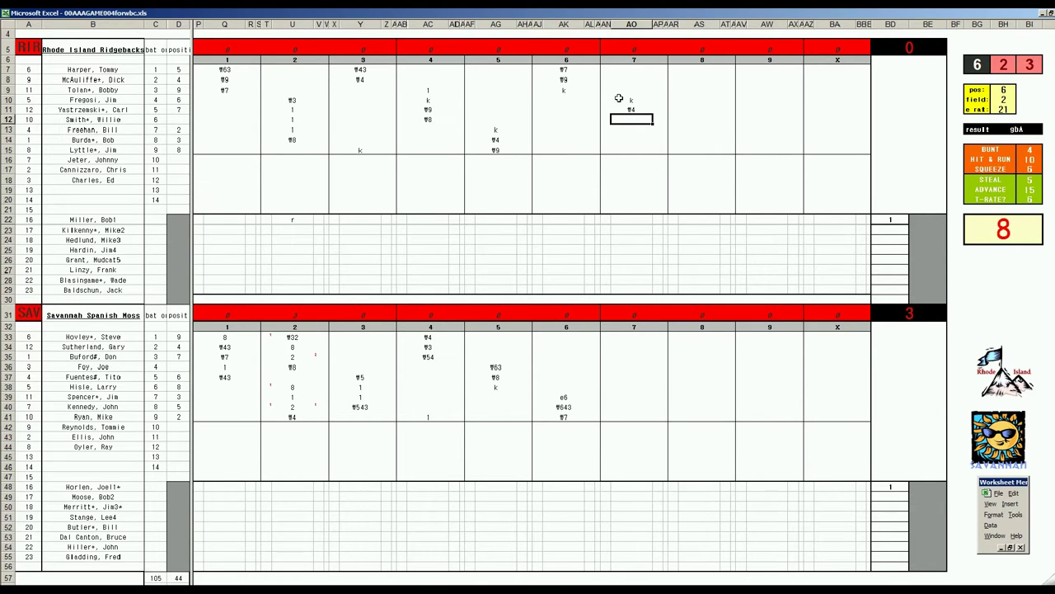
text(¶43)
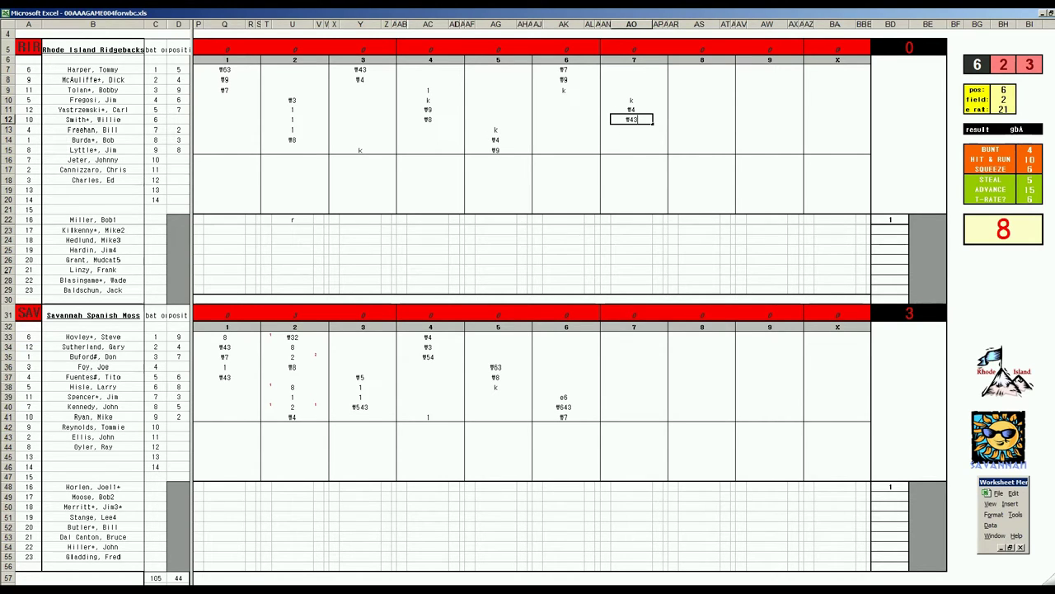
key(alt+Tab)
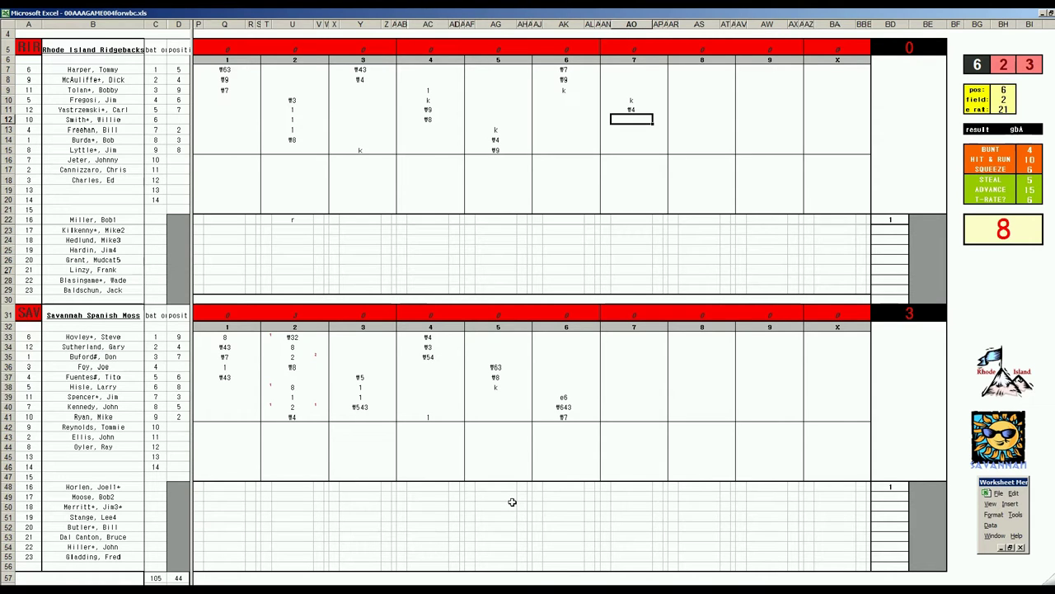
Record Savannah's first three seventh-inning at-bats as 2, ₩5 and k in AO33:AO35.
click(630, 339)
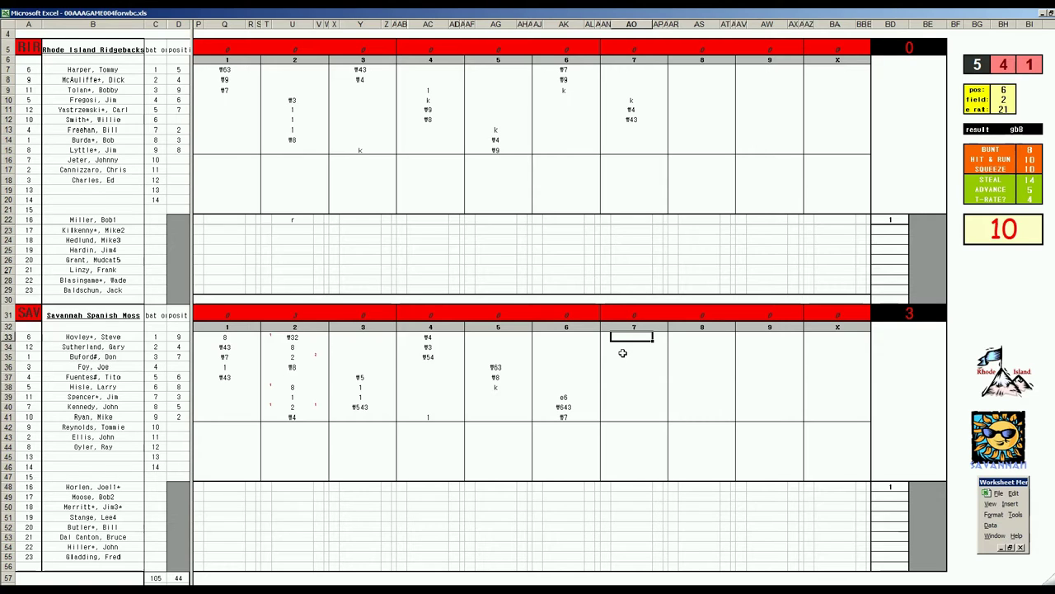
text(2)
key(Return)
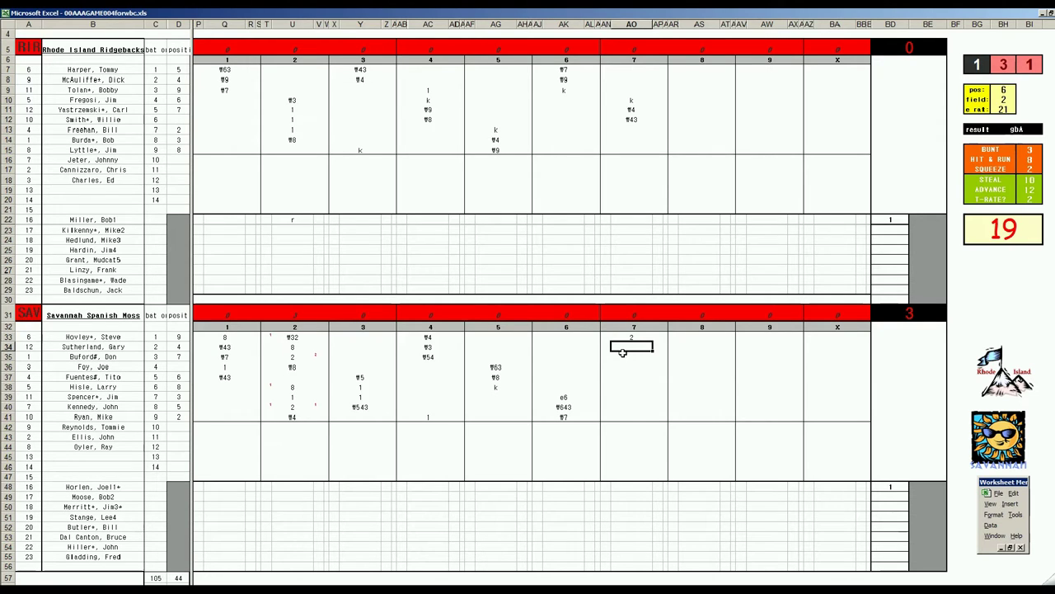
text(#5)
key(Return)
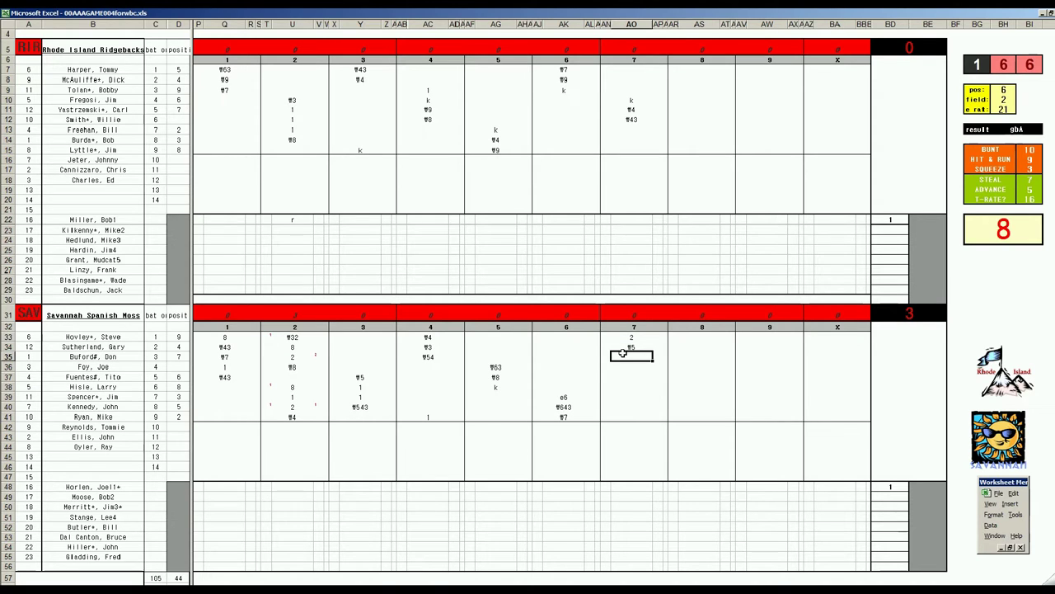
text(k)
key(Return)
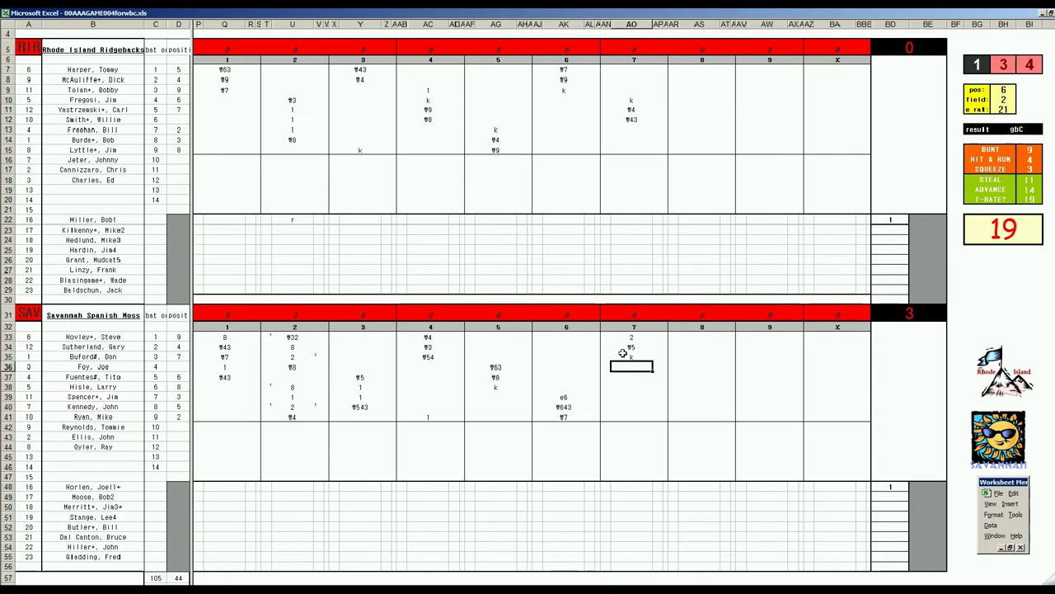
Record a strikeout k in AO44 for Savannah's pinch hitter in batting slot 12.
key(Down)
key(Down)
key(Down)
key(Down)
key(Down)
key(Down)
key(Down)
key(Down)
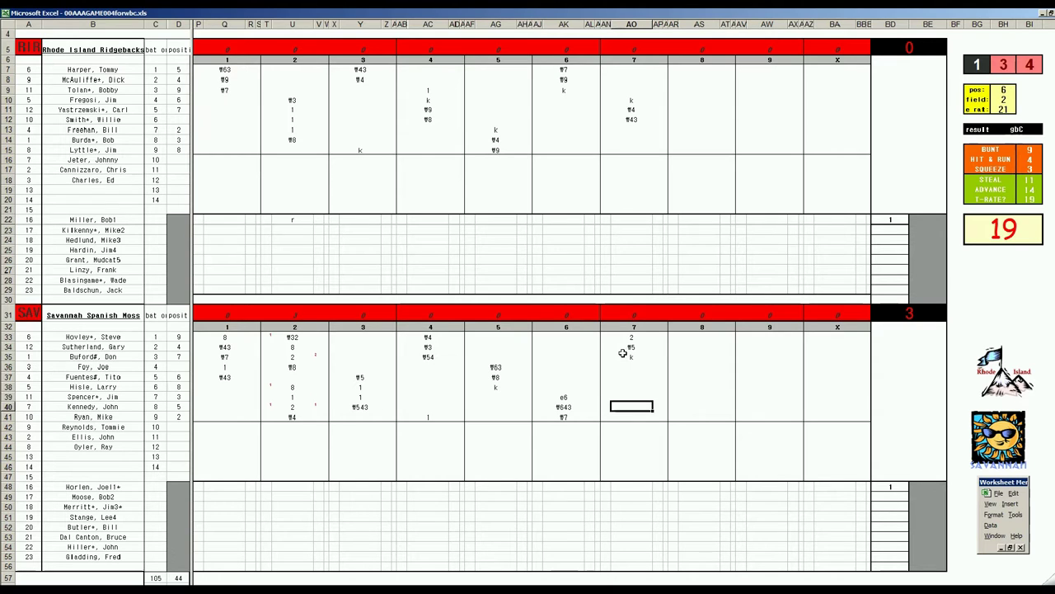
text(k)
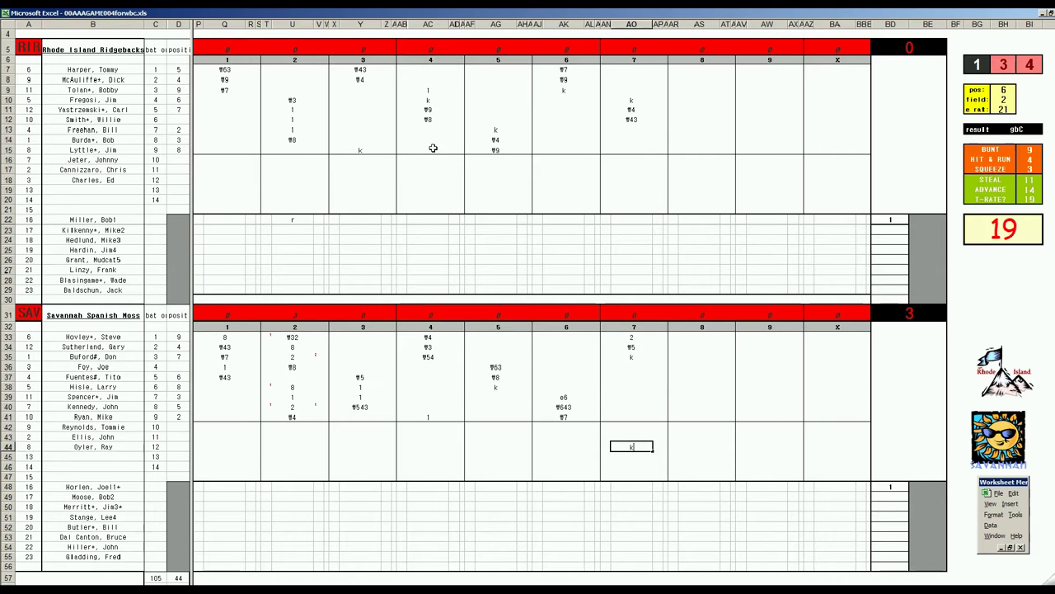
Record Rhode Island's first two eighth-inning at-bats as ₩63 and ₩33 in AS13:AS14.
click(689, 129)
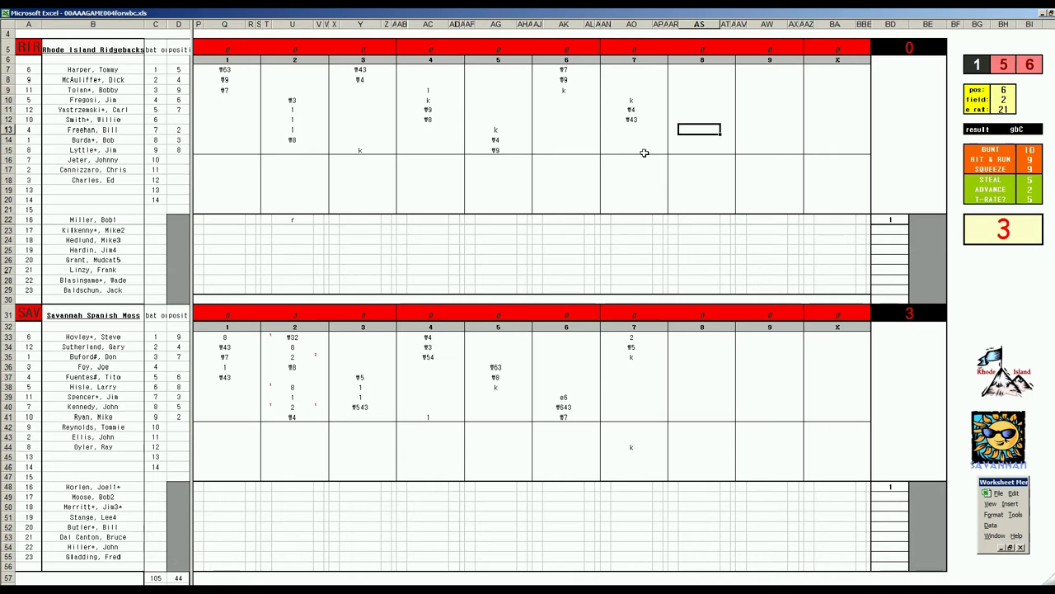
text(#63)
key(Return)
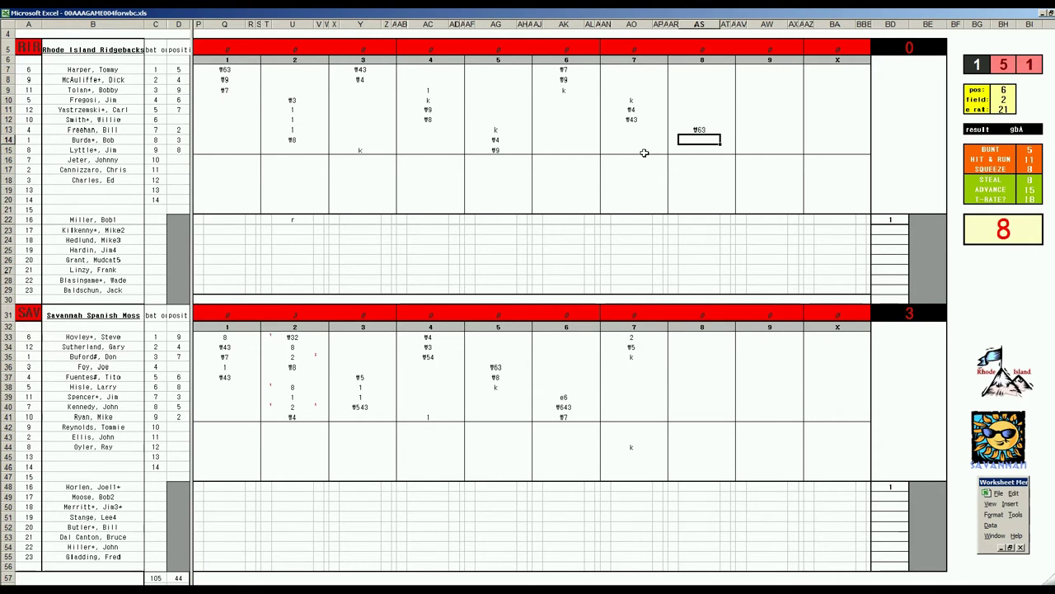
text(#33)
key(Return)
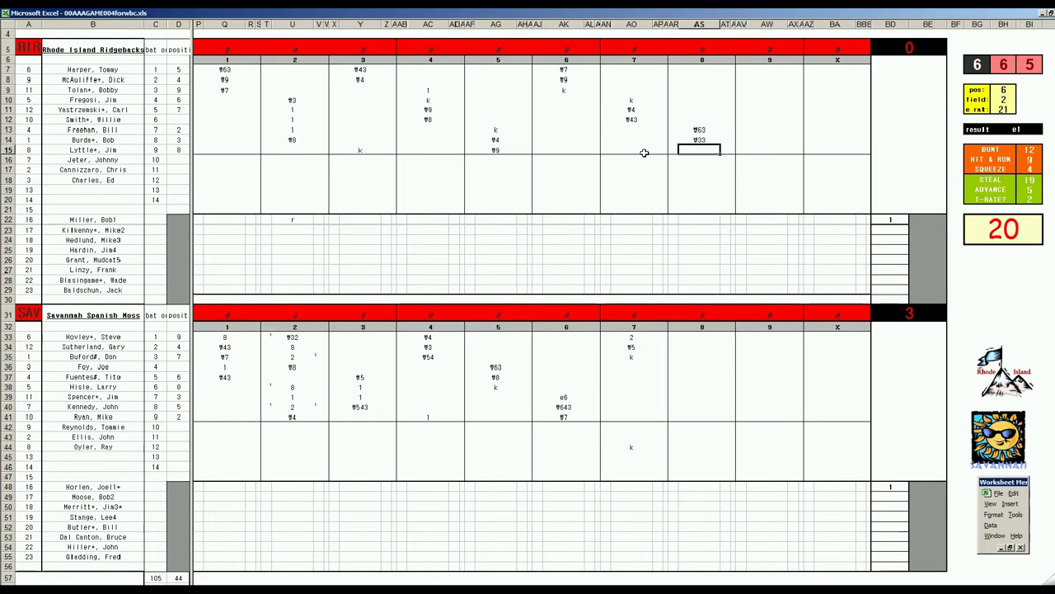
Set the fielding check to position 3, field 2 and e rating 15, and record ₩33 in AS15 for Rhode Island.
key(ctrl+r)
key(Return)
key(Return)
key(Return)
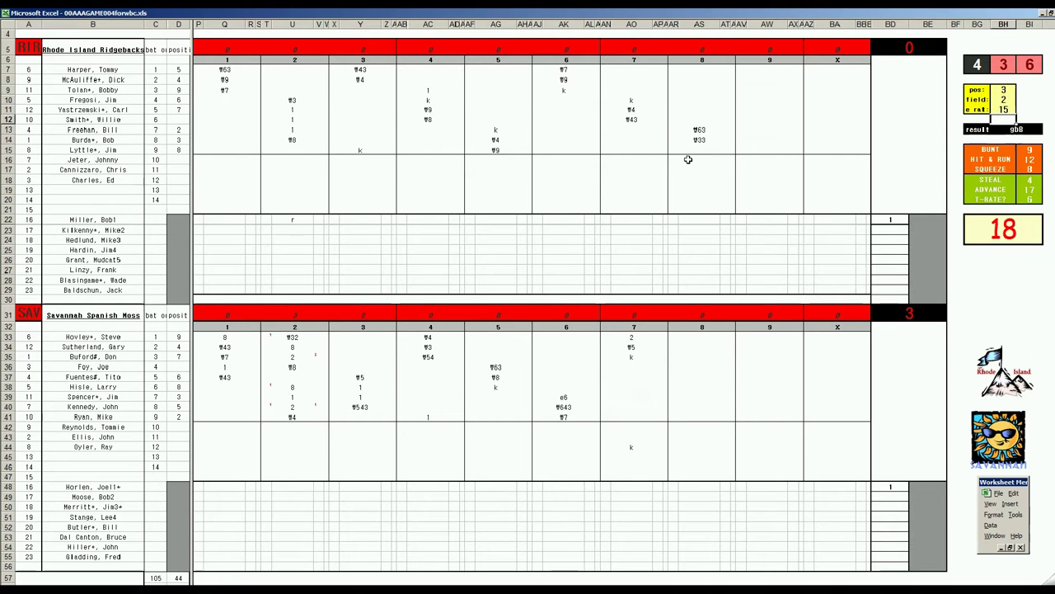
click(698, 152)
text(#33)
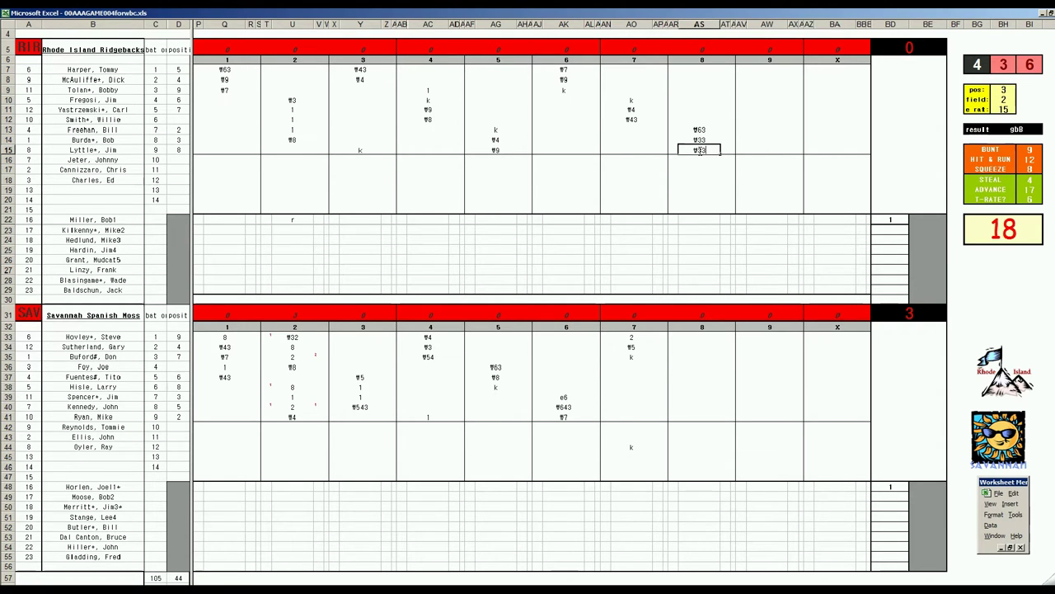
Record Rhode Island's pitching change with 7 in BE22 for the starter and 8 in BD27 for the reliever.
click(926, 218)
text(7)
key(Return)
text(8)
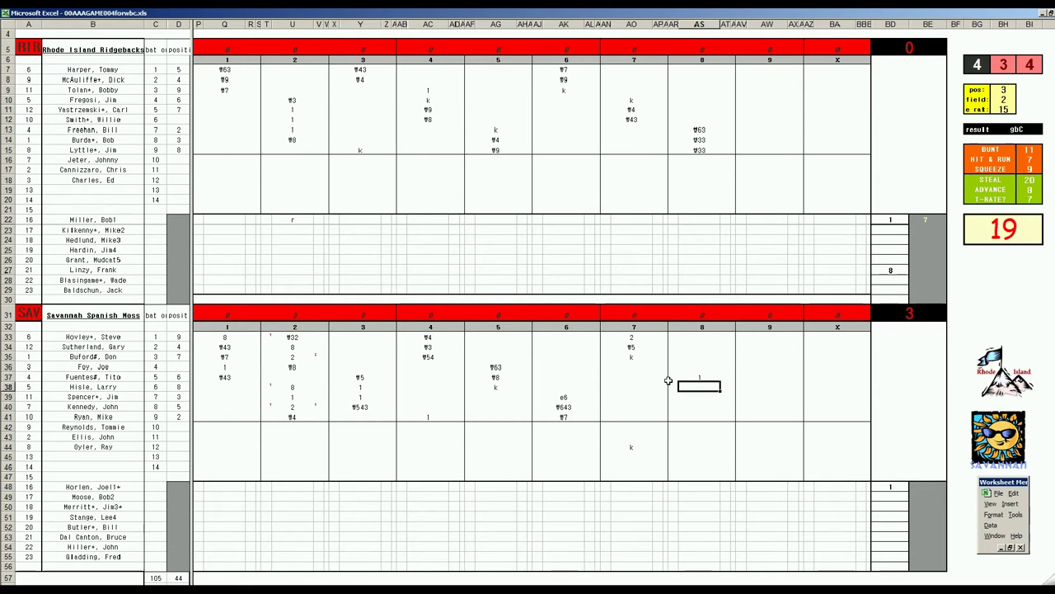
Record Savannah's eighth-inning at-bats as ₩4, 1 and 2 in AS38:AS40.
text(#4)
key(Return)
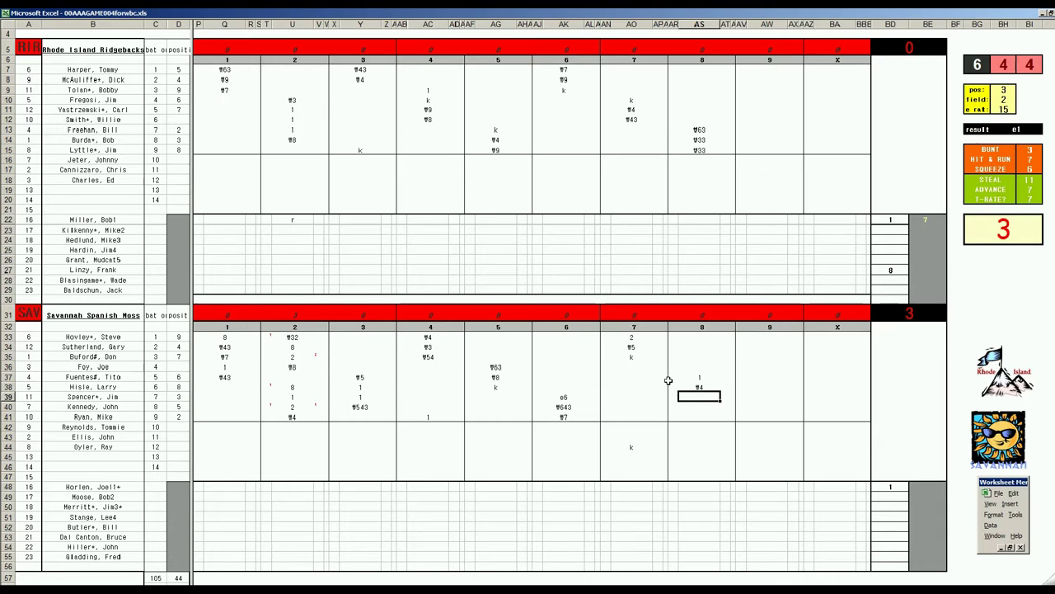
text(1)
key(Return)
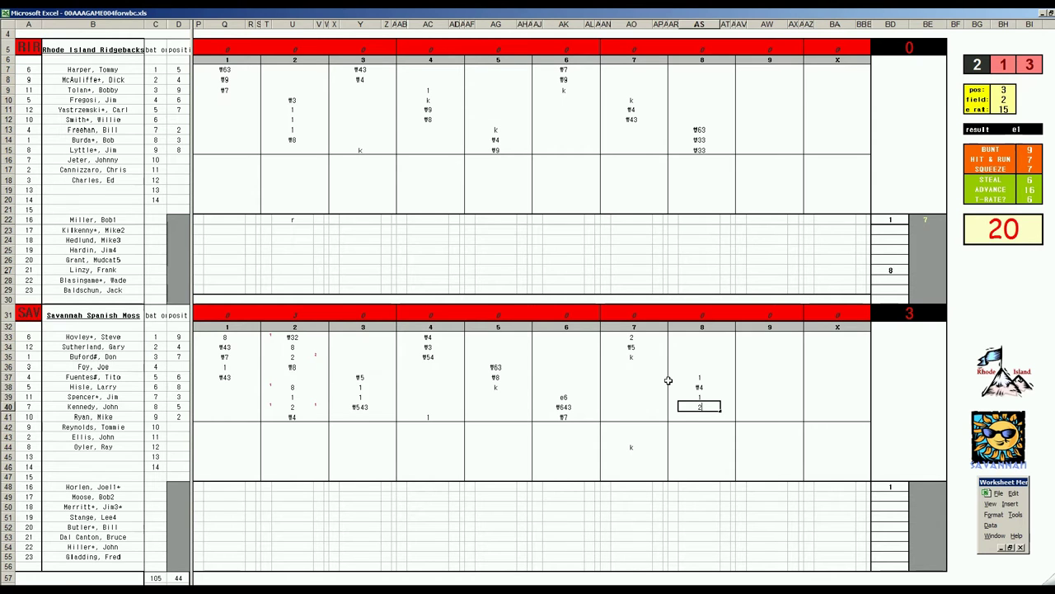
key(Return)
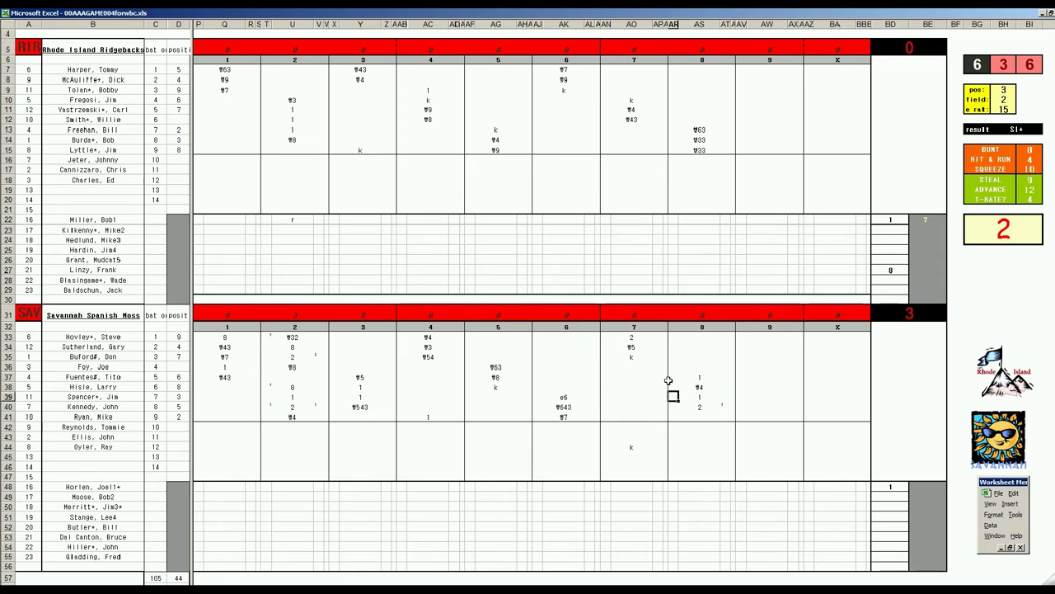
Enter 1 in AR37 as the run scored by Savannah's first eighth-inning batter.
click(673, 377)
text(1)
key(Tab)
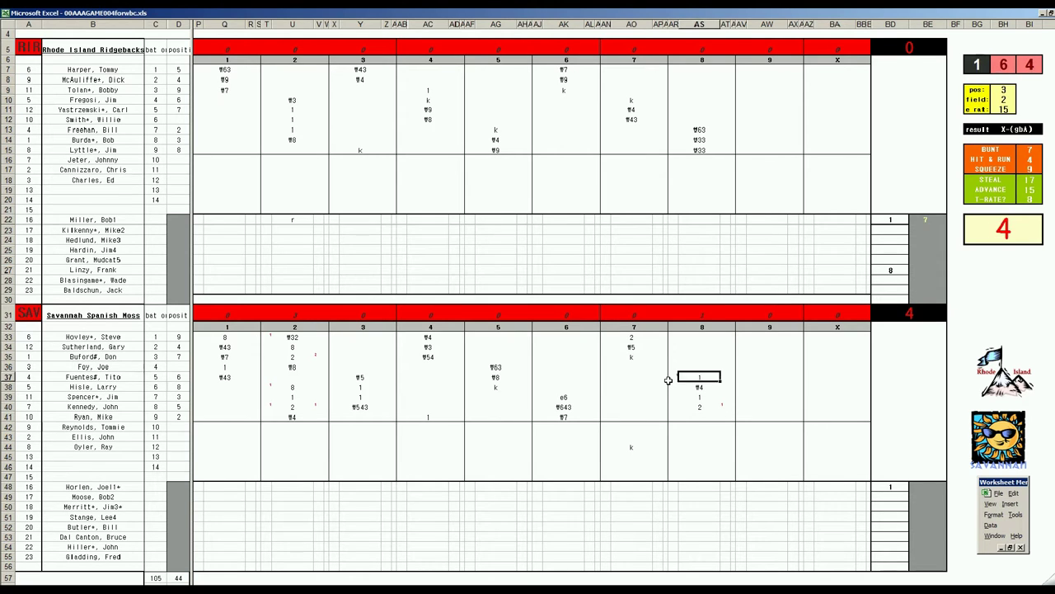
Keep the 2 in AS40 and record ₩8 in AS41 for Savannah's ninth batter in the eighth inning.
key(Down)
key(Down)
key(Down)
text(2)
key(Return)
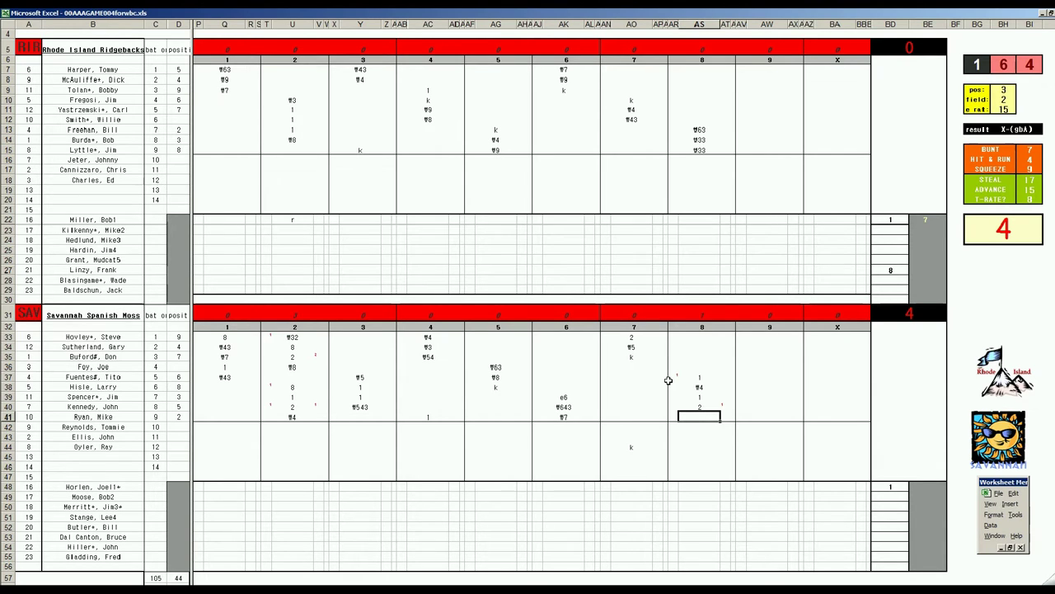
text(\8)
key(Return)
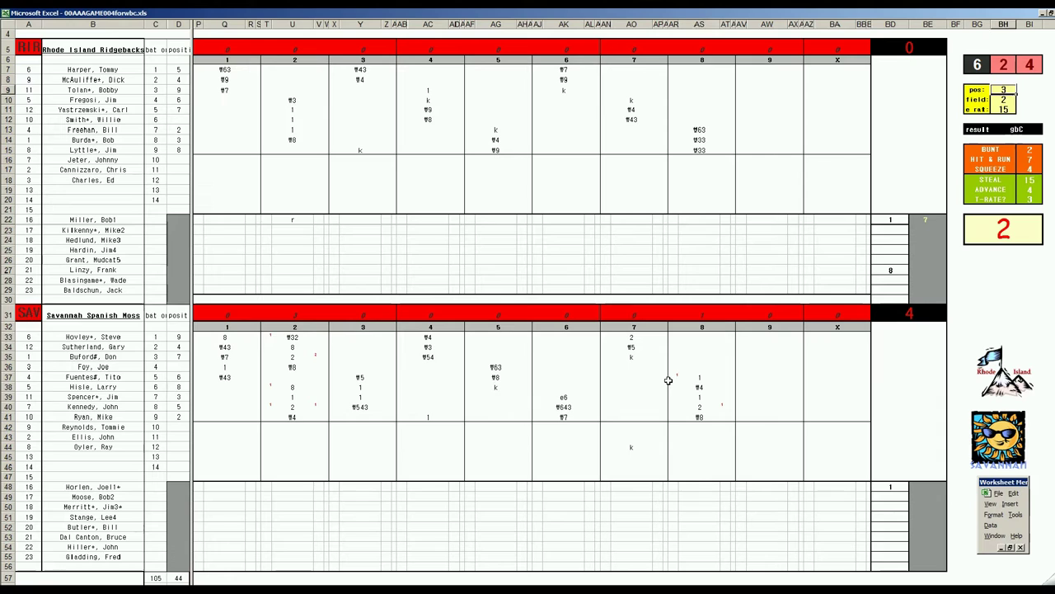
Set the fielding check to position 6, field 2 and e rating 21, and record ₩63 in AS33 for Savannah.
text(6)
key(Return)
key(Return)
text(21)
key(Return)
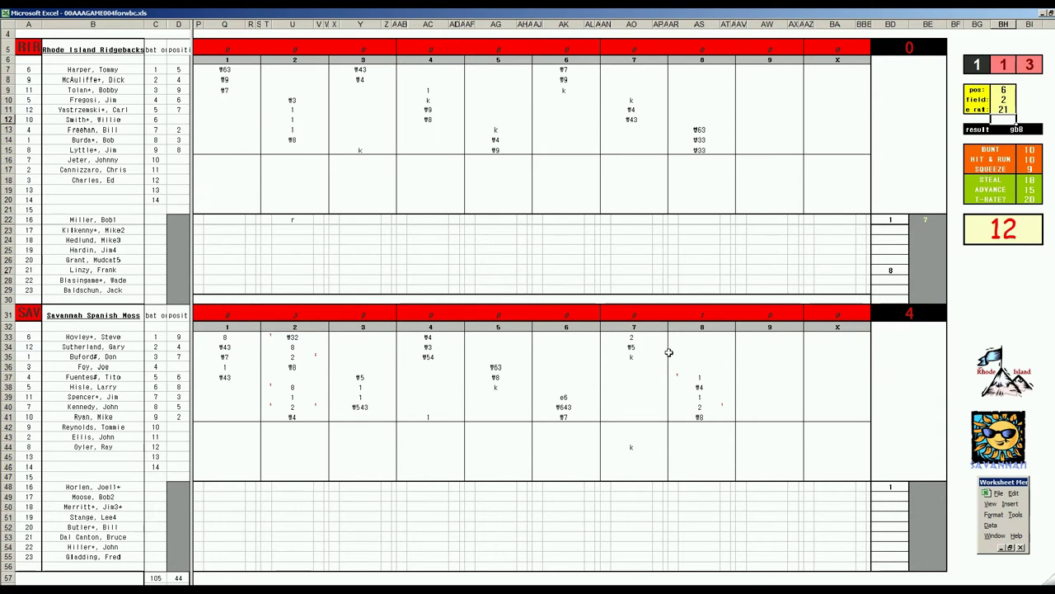
click(702, 332)
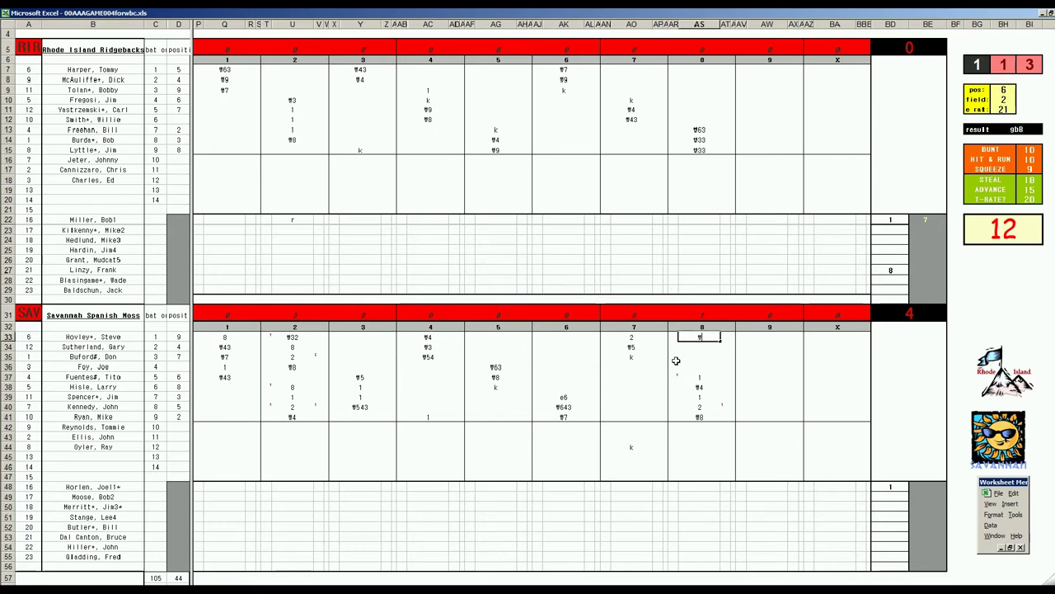
text(g63)
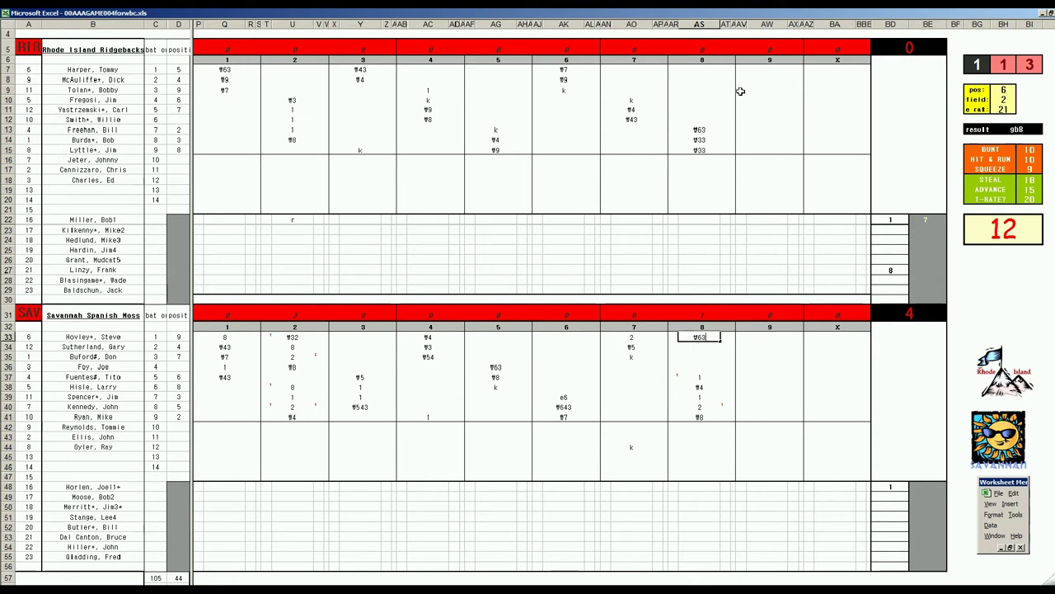
Record Rhode Island's first three ninth-inning at-bats as ₩9, 1 and ₩54 in AW7:AW9.
click(766, 68)
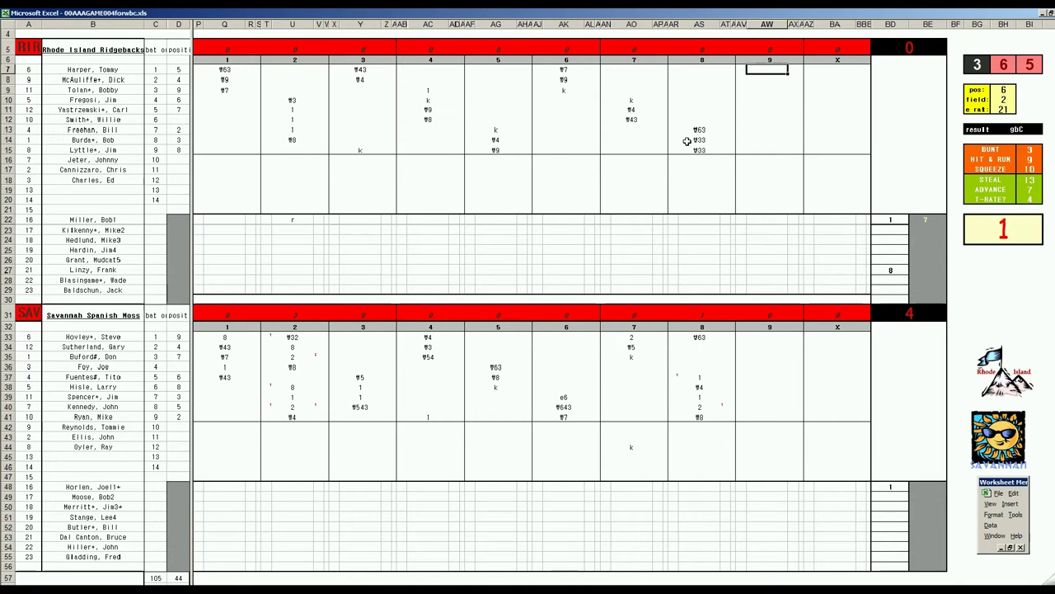
text(f9)
key(Return)
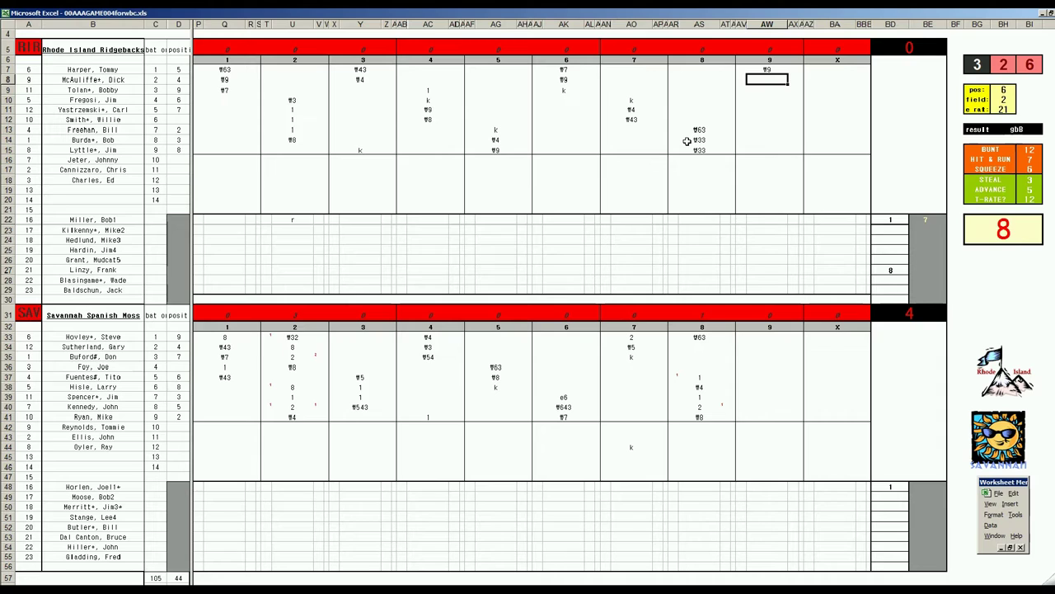
text(1)
key(Return)
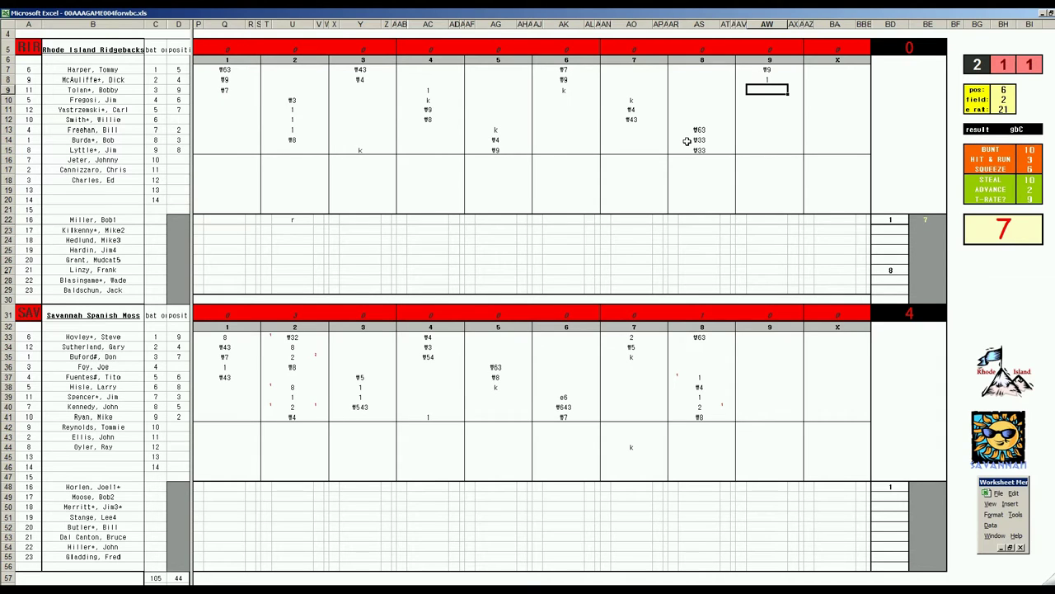
text(f54)
key(Return)
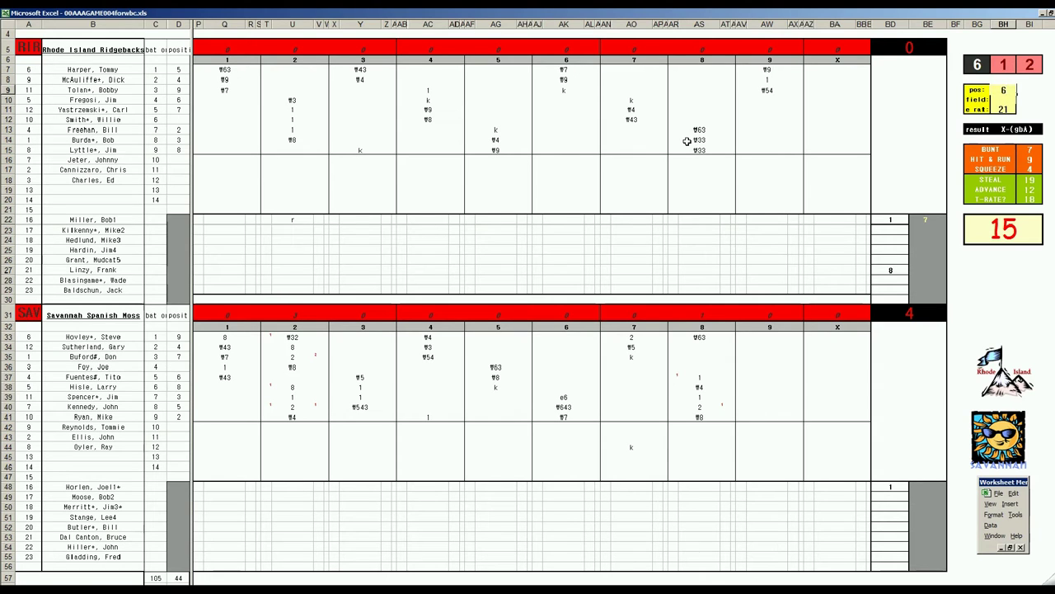
Set the fielding check to position 6, field 2 and e rating 27, and record ₩63 in AW10 for Rhode Island.
key(Return)
text(2)
key(Return)
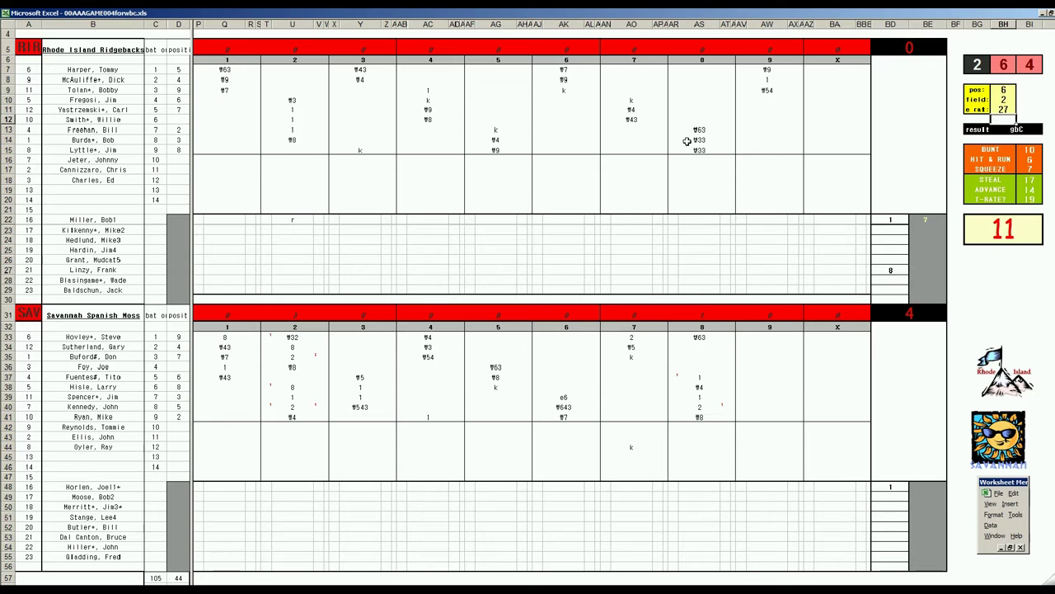
click(775, 102)
text(g63)
key(Return)
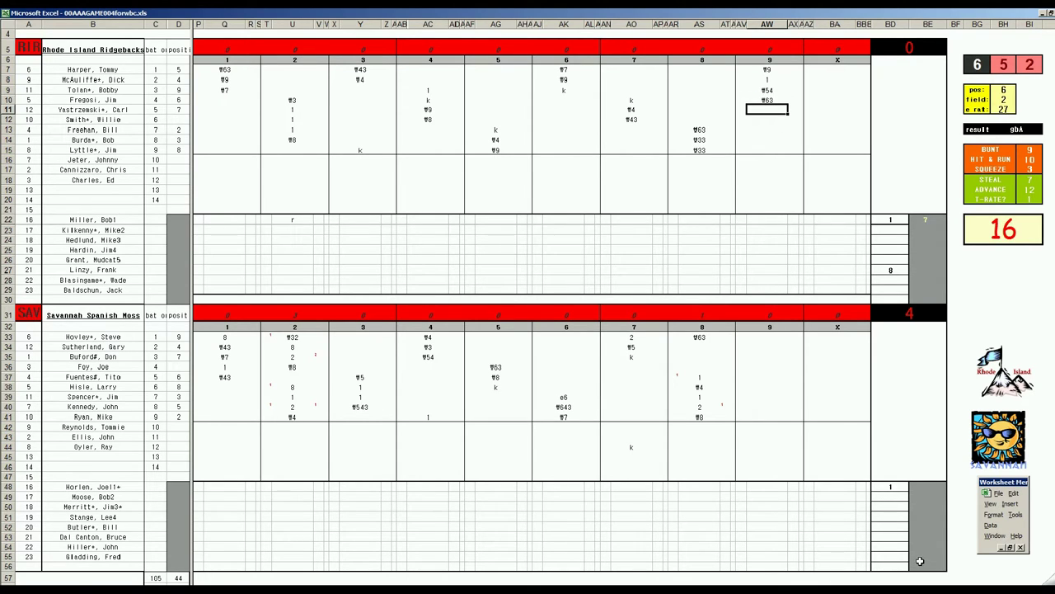
Record 9 innings pitched in BE48 for Savannah and 1 in BE27 for Rhode Island, and generate the box score workbook.
click(931, 487)
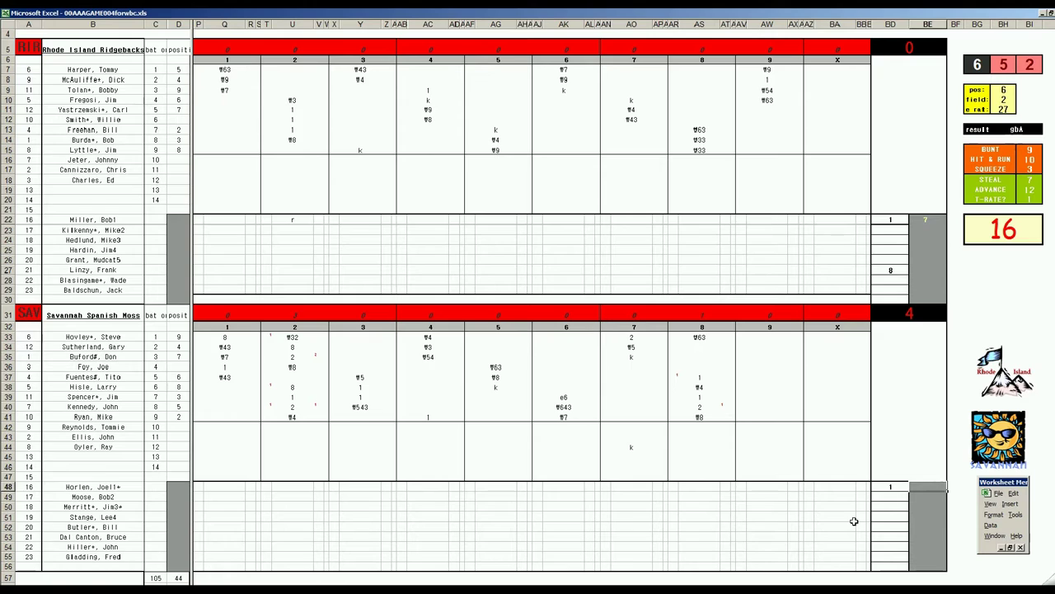
text(9)
key(Return)
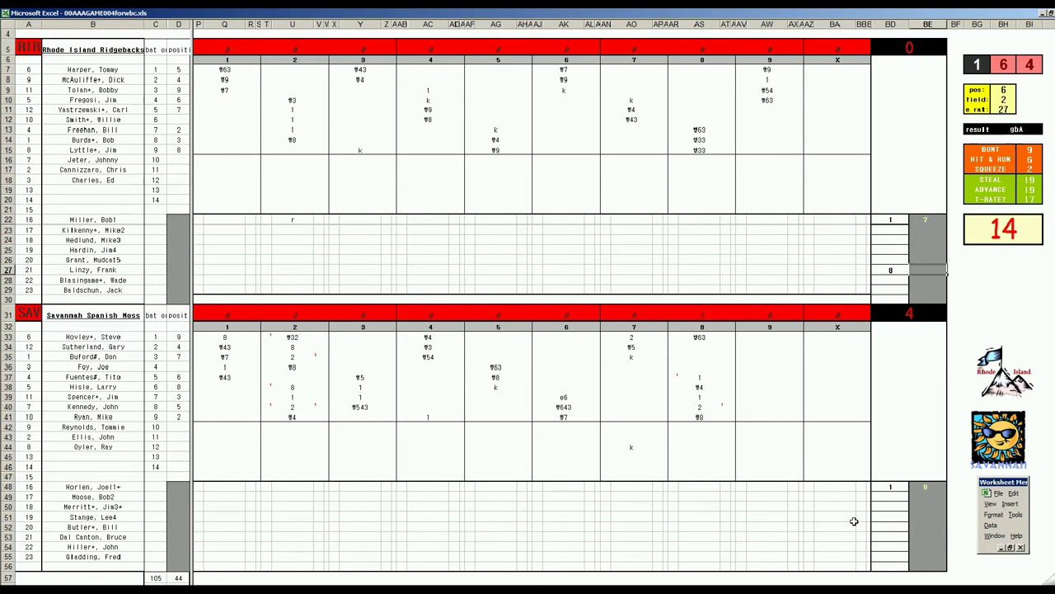
text(1)
key(Return)
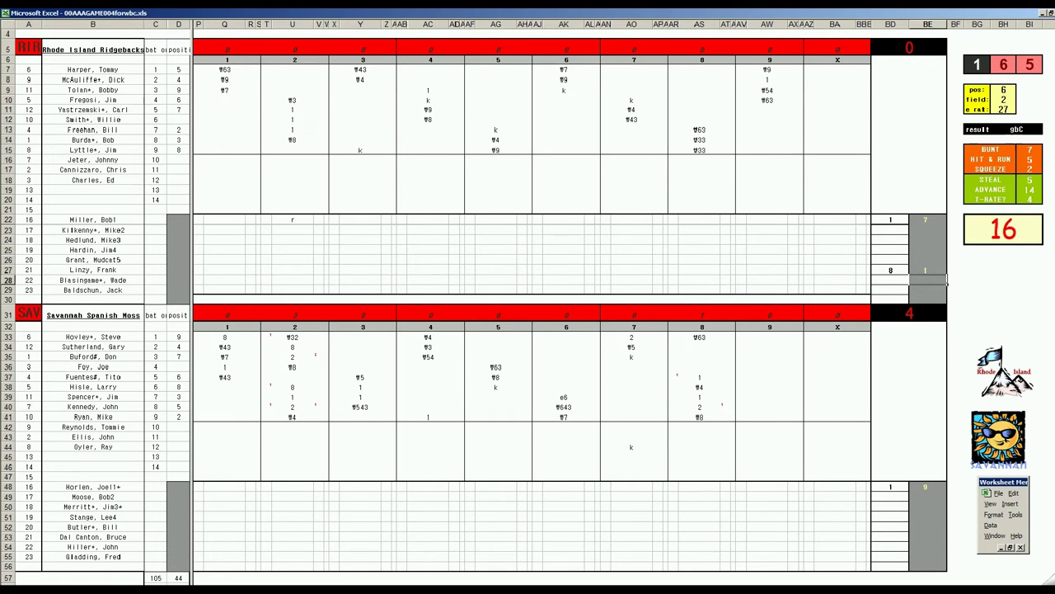
click(162, 515)
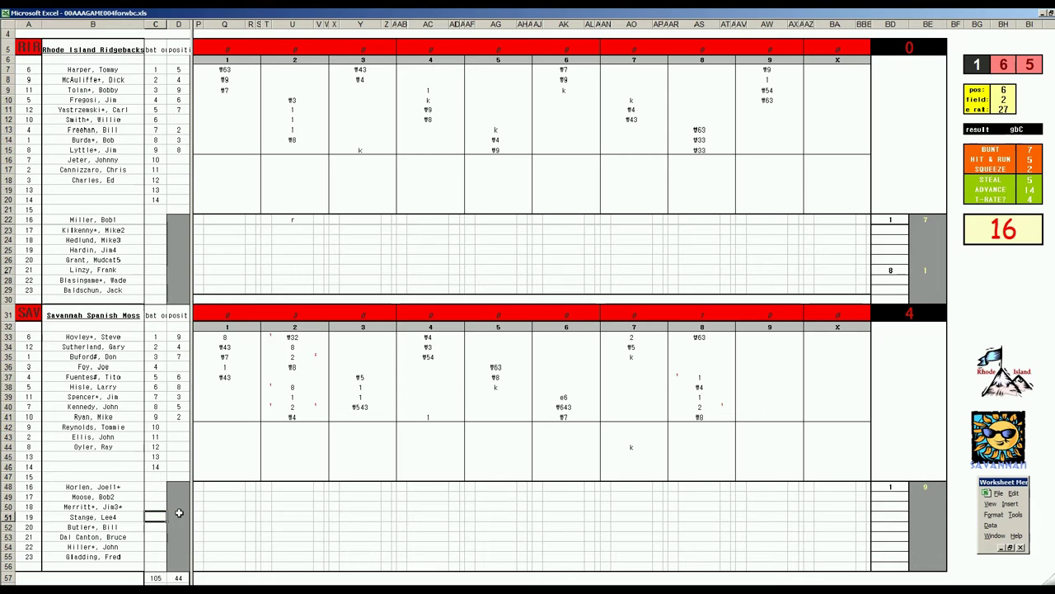
key(ctrl+r)
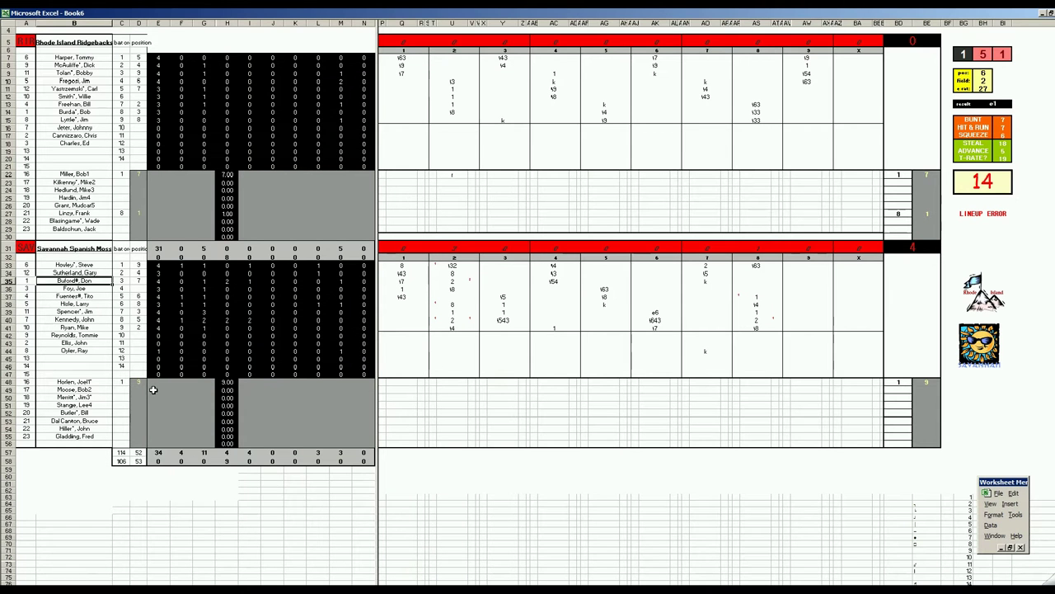
Fill in Savannah's starting pitcher line in row 48 with 1 win, 5 hits, 5 strikeouts and 1 complete game.
click(155, 384)
text(1)
key(Tab)
key(Tab)
key(Tab)
text(5)
key(Tab)
key(Tab)
key(Tab)
key(Tab)
text(5)
key(Tab)
text(1)
Fill in Rhode Island's relief pitcher line in row 27 with 3 hits, 1 run, 1 earned run and 1 strikeout.
key(shift+Tab)
key(shift+Tab)
key(shift+Tab)
key(shift+Tab)
key(shift+Tab)
key(shift+Tab)
key(shift+Tab)
key(shift+Tab)
key(Up)
key(Up)
key(Up)
key(Up)
key(Up)
key(Up)
key(Up)
key(Up)
key(Up)
key(Up)
key(Up)
key(Up)
key(Up)
key(Up)
key(Up)
key(Up)
key(Up)
key(Up)
key(Up)
key(Up)
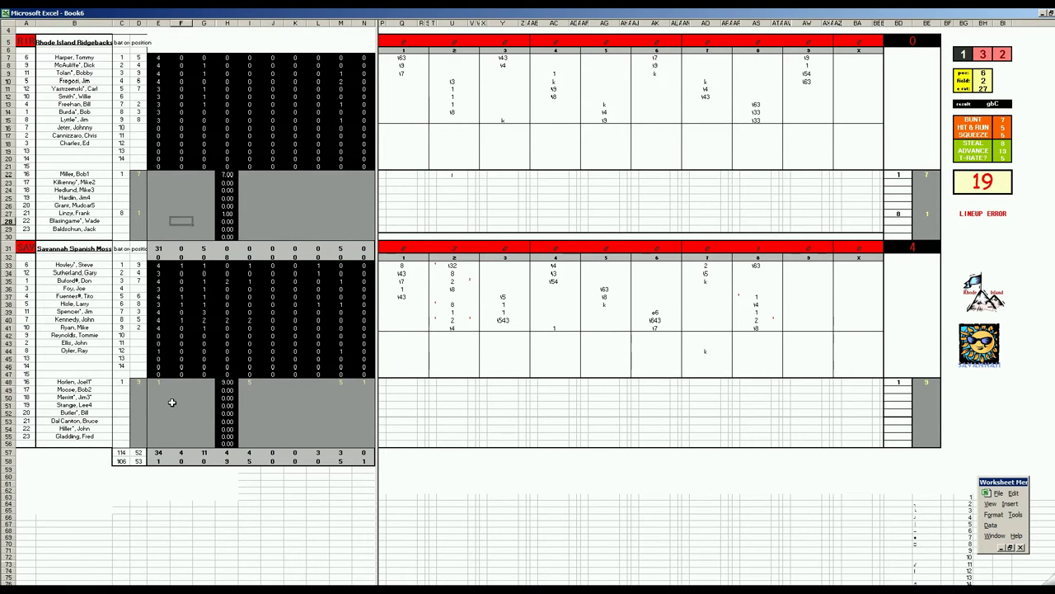
key(Tab)
key(Tab)
key(Tab)
key(Up)
text(3)
key(Tab)
text(1)
key(Tab)
text(1)
key(BackSpace)
key(Tab)
key(Tab)
text(1)
Fill in Rhode Island's starting pitcher line in row 22 with 1 loss, 8 hits, 3 runs, 3 earned runs, 3 walks and 2 strikeouts.
key(shift+Tab)
key(shift+Tab)
key(shift+Tab)
key(shift+Tab)
key(Up)
key(Up)
key(Up)
key(Up)
key(Up)
key(shift+Tab)
key(shift+Tab)
key(shift+Tab)
text(1)
key(Tab)
key(Tab)
key(Tab)
text(0)
key(Tab)
text(3)
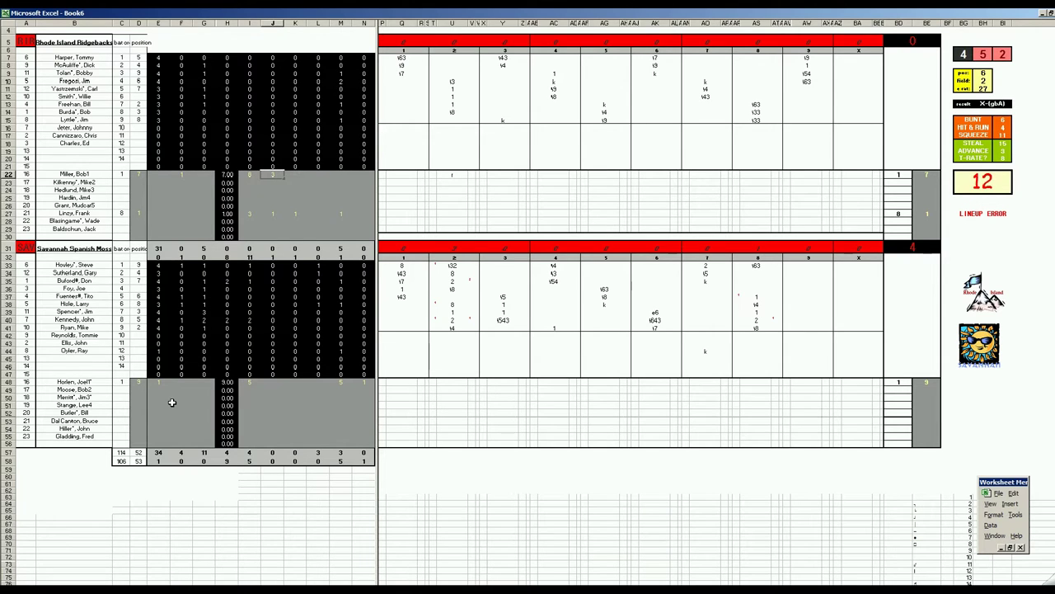
key(Tab)
text(3)
key(Tab)
text(3)
key(Tab)
text(2)
key(Return)
key(Down)
key(Down)
key(Down)
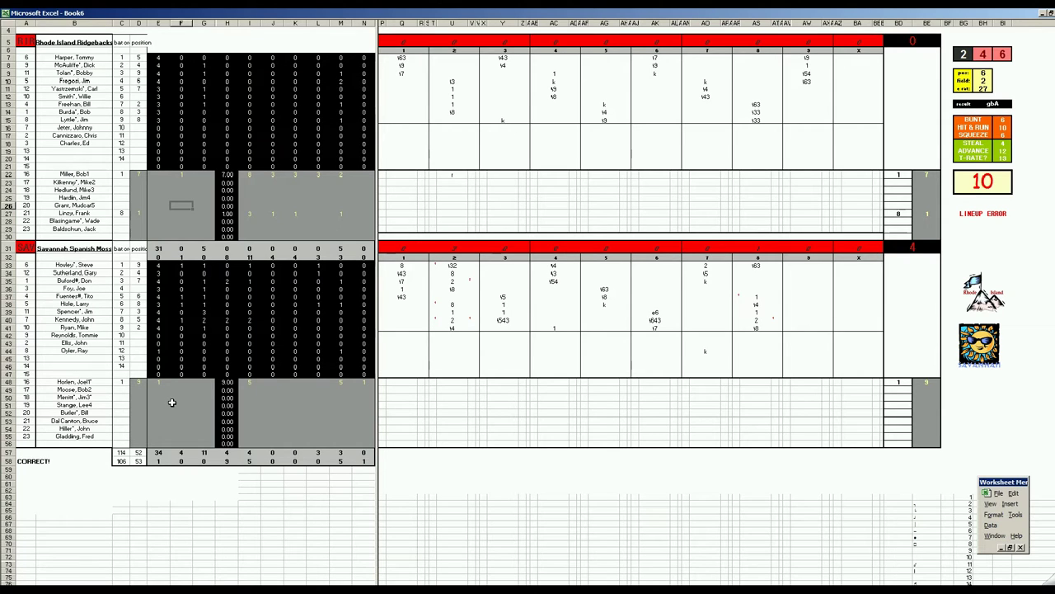
Save the box score workbook in the wbc folder as 55savrir.xls.
key(ctrl+s)
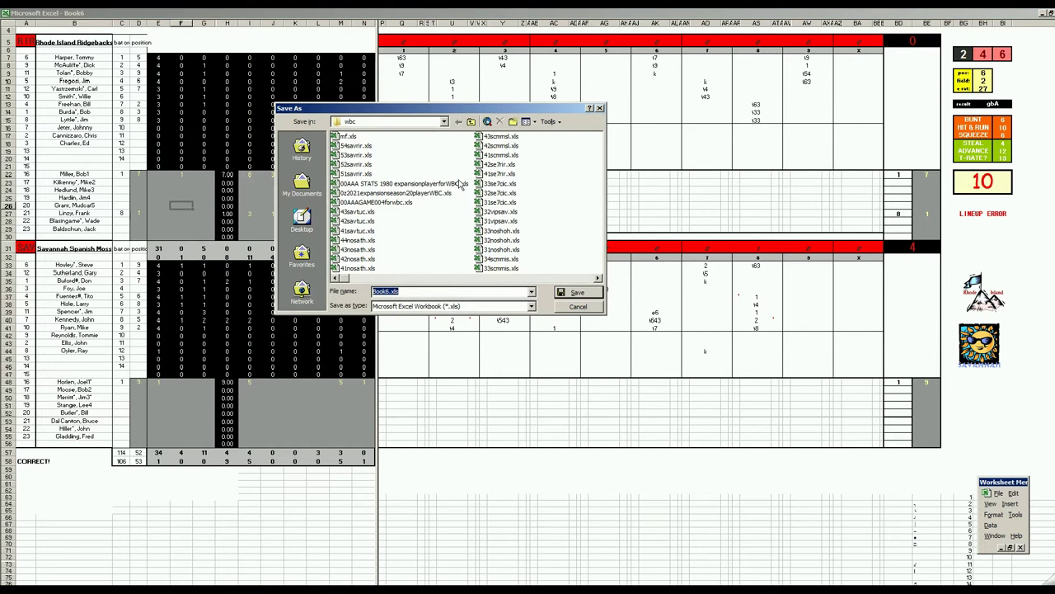
click(357, 145)
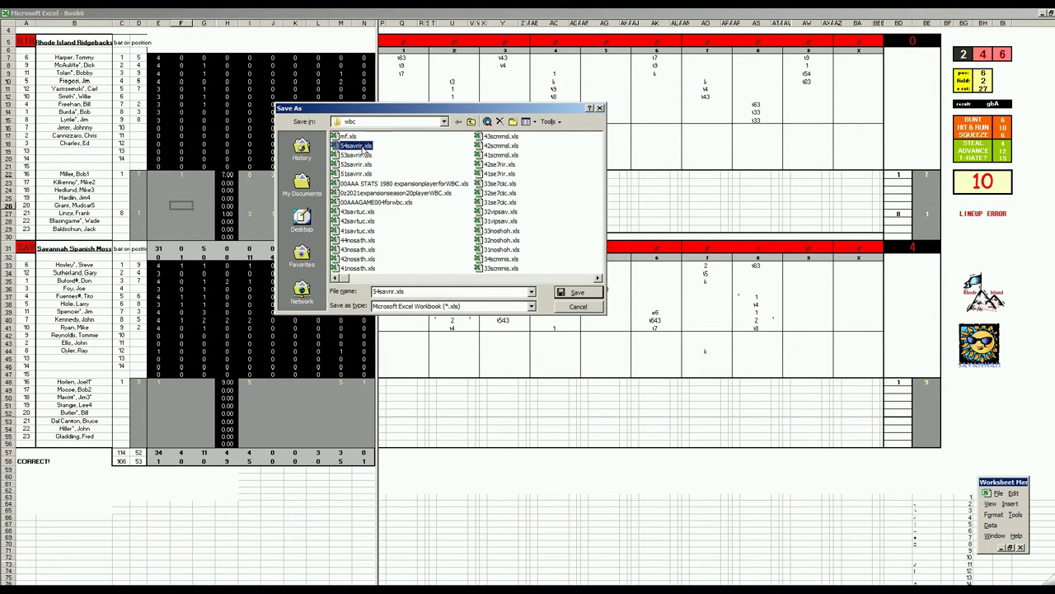
click(379, 291)
key(BackSpace)
text(5)
key(Return)
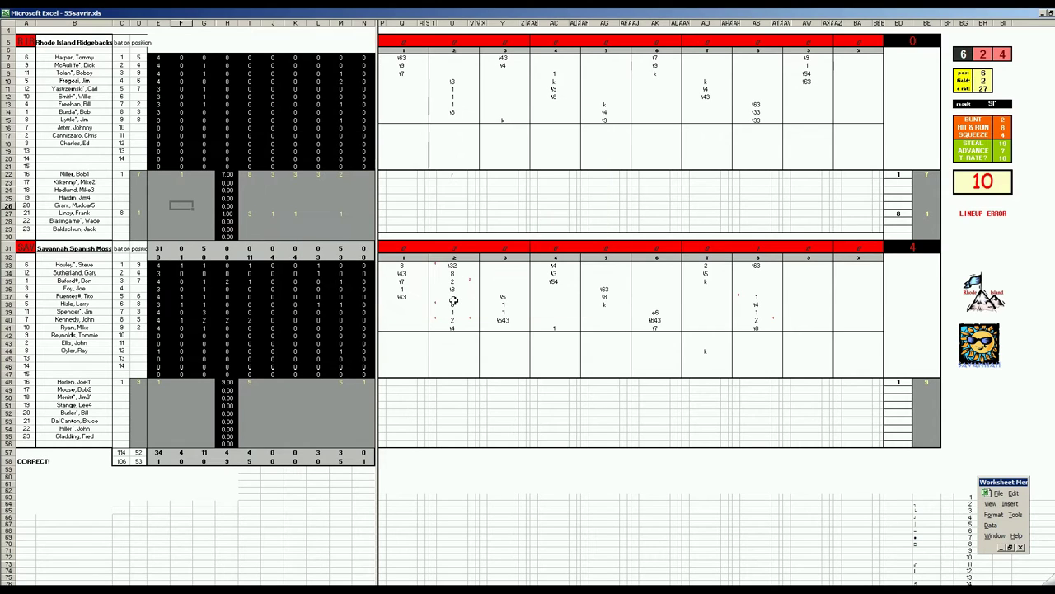
Save another copy of the box score as mf.xls, replacing the existing file.
key(F12)
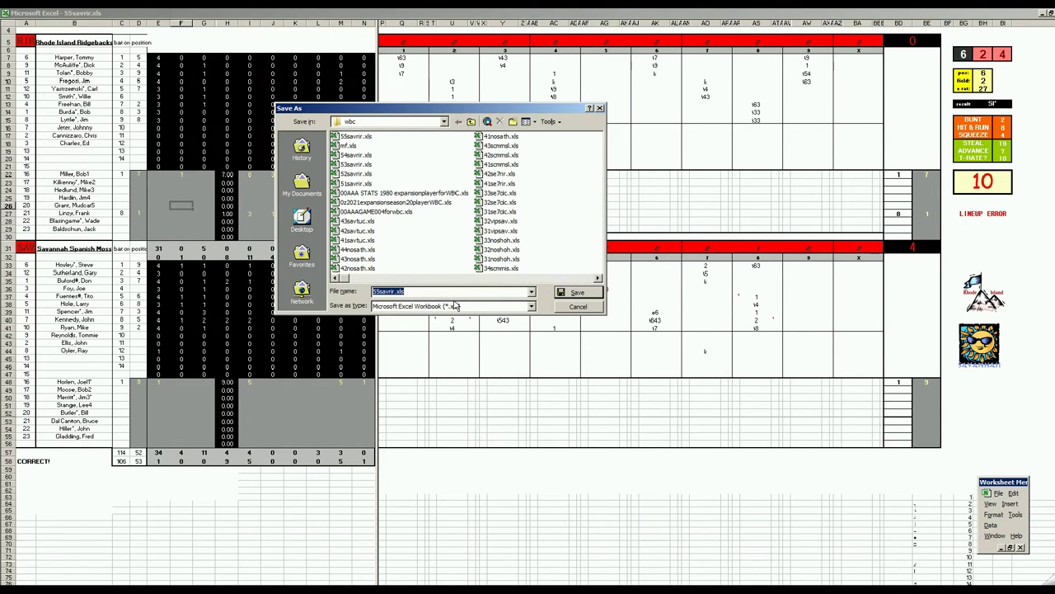
text(mf.xls)
key(Return)
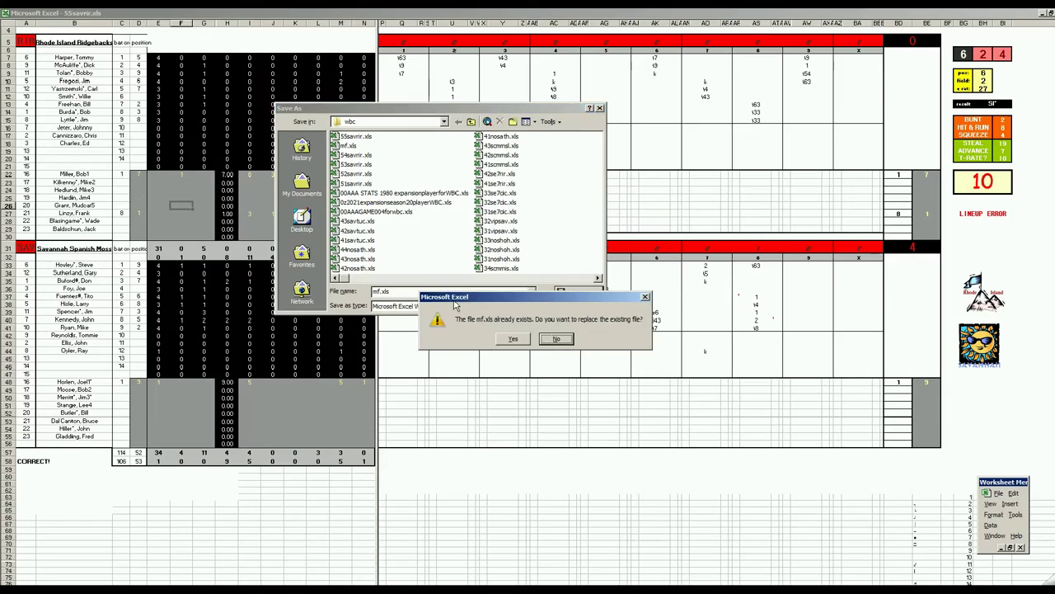
key(y)
key(Return)
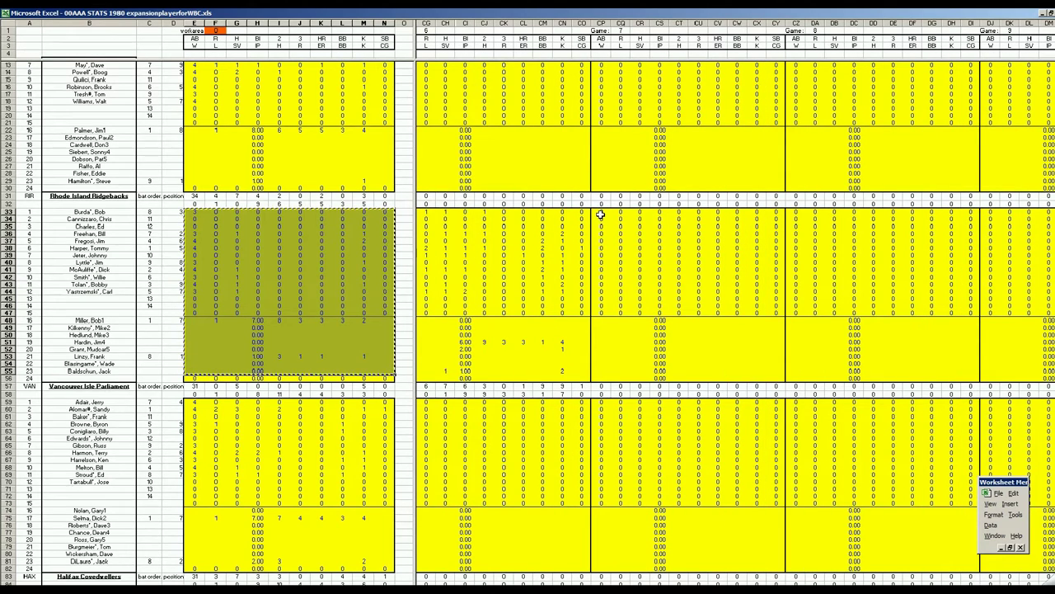
In the 00AAA STATS 1980 workbook, paste Rhode Island's stat block at CP33 under Game 7 and Savannah's at CZ137 under Game 8.
right_click(599, 214)
click(621, 240)
click(384, 285)
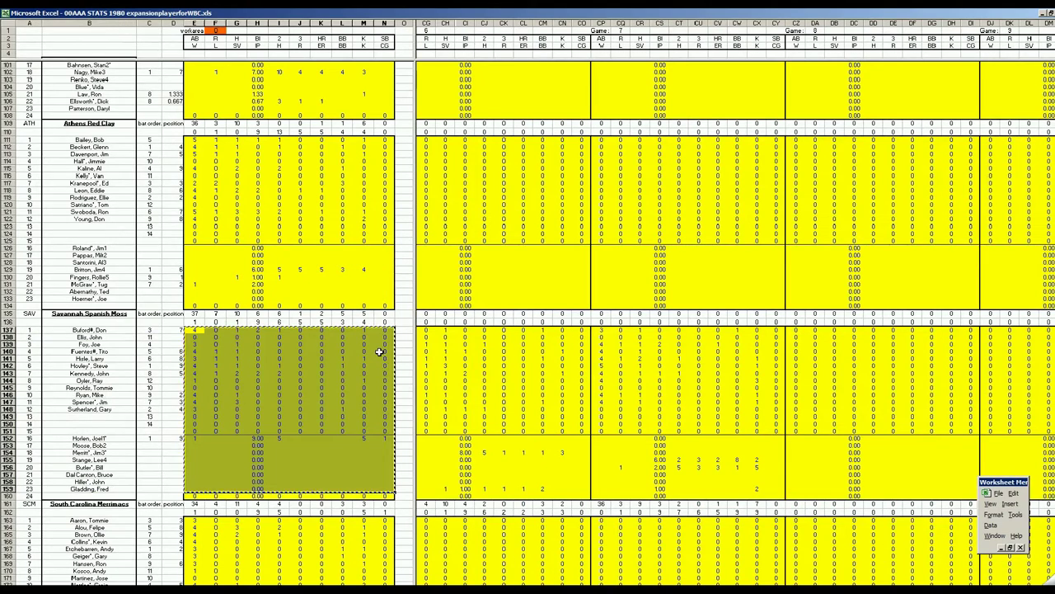
right_click(796, 333)
click(808, 362)
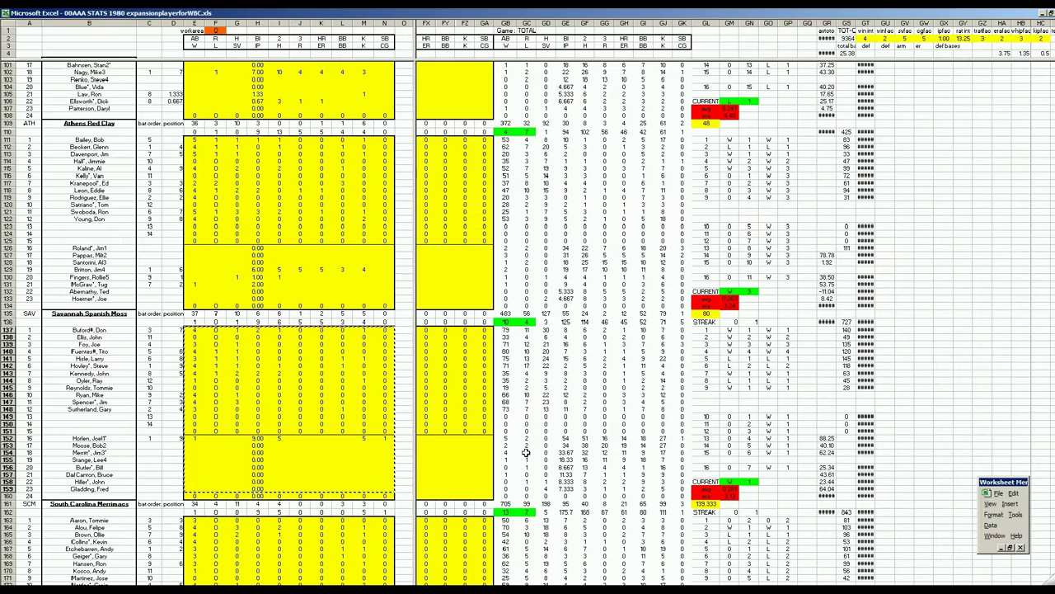
Calculate =14/3/2 as a scratch formula in FZ154 beside Savannah's pitchers and clear the cell.
click(465, 454)
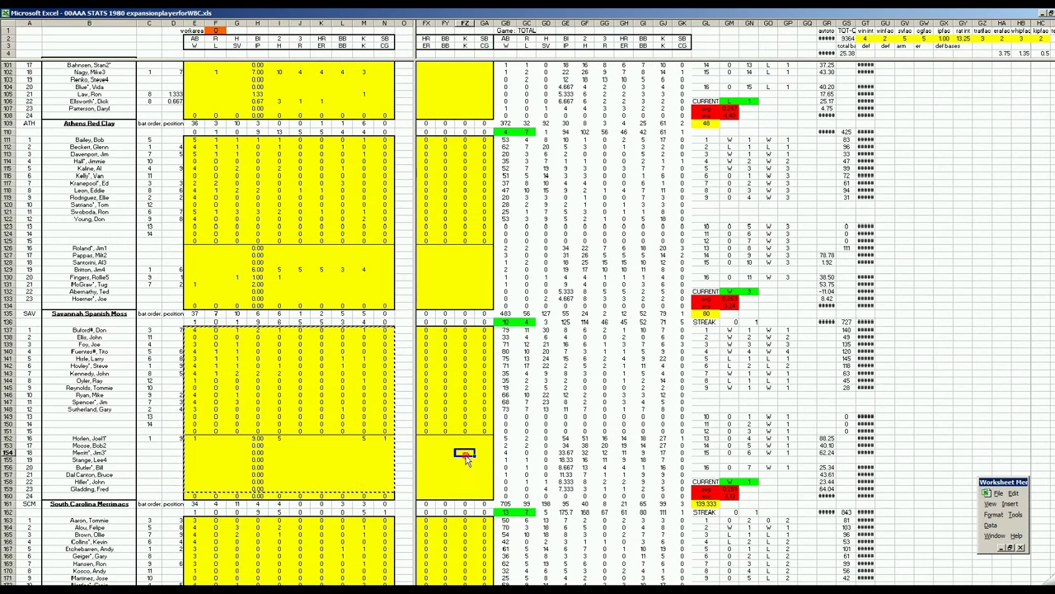
key(Escape)
text(=14/3/2)
key(Return)
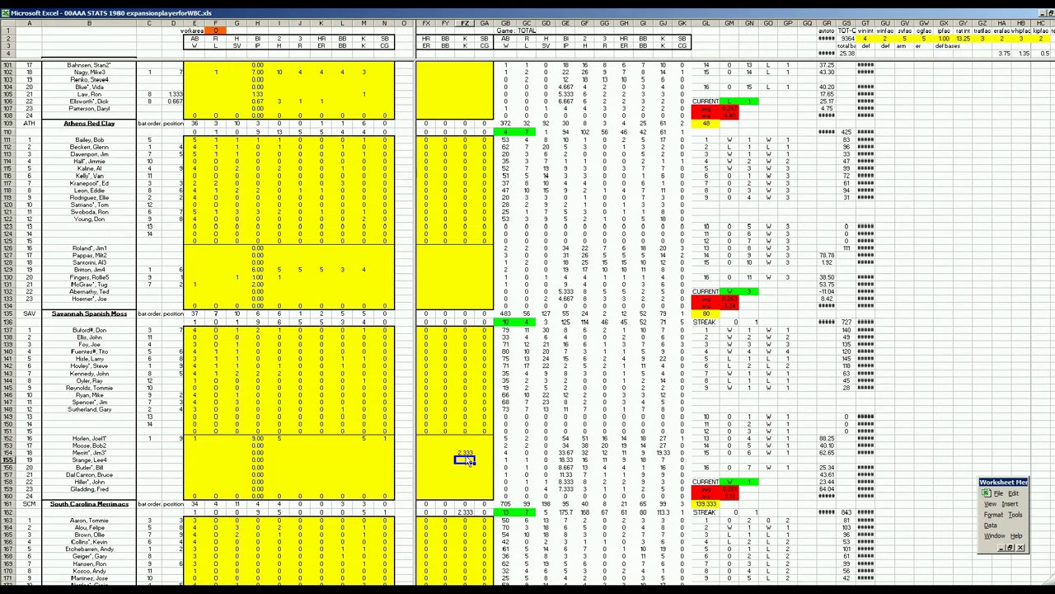
click(465, 454)
key(Delete)
click(120, 445)
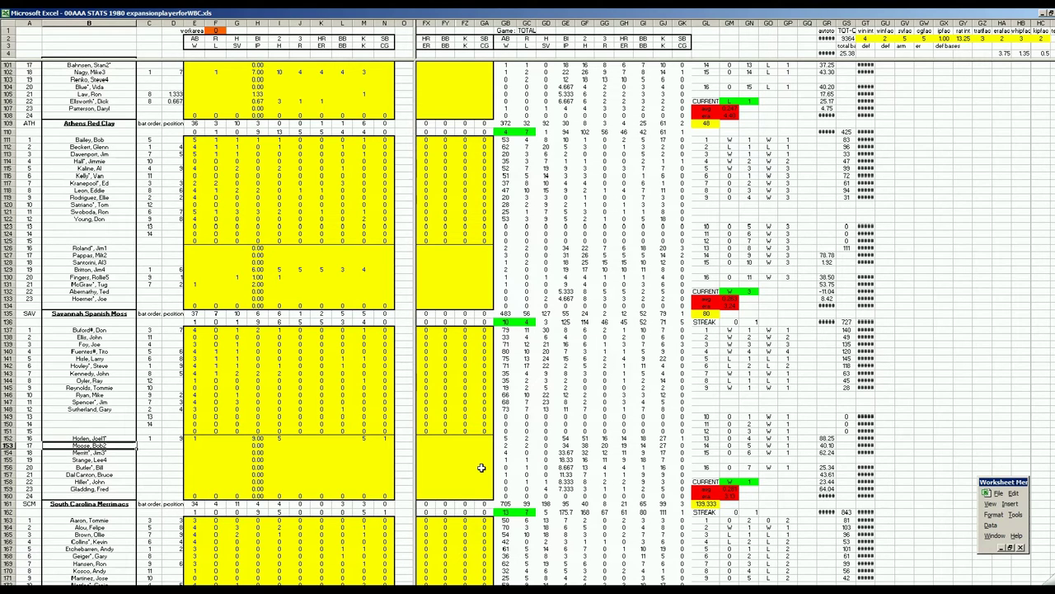
click(117, 454)
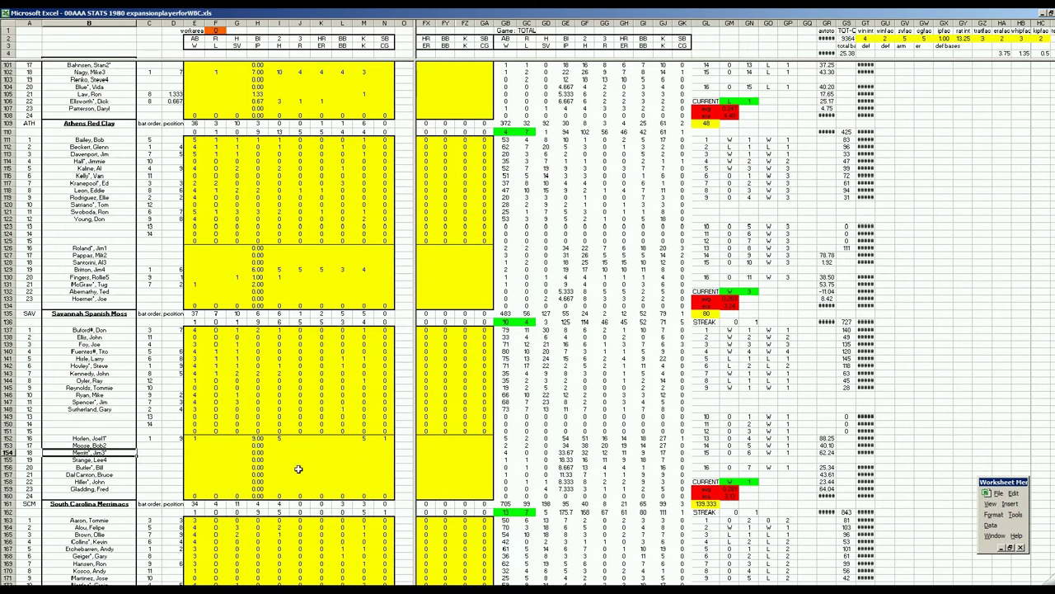
Run a scratch calculation in FZ51 beside Rhode Island's pitchers and clear the cell.
click(445, 466)
key(ctrl+Page_Down)
key(ctrl+Page_Down)
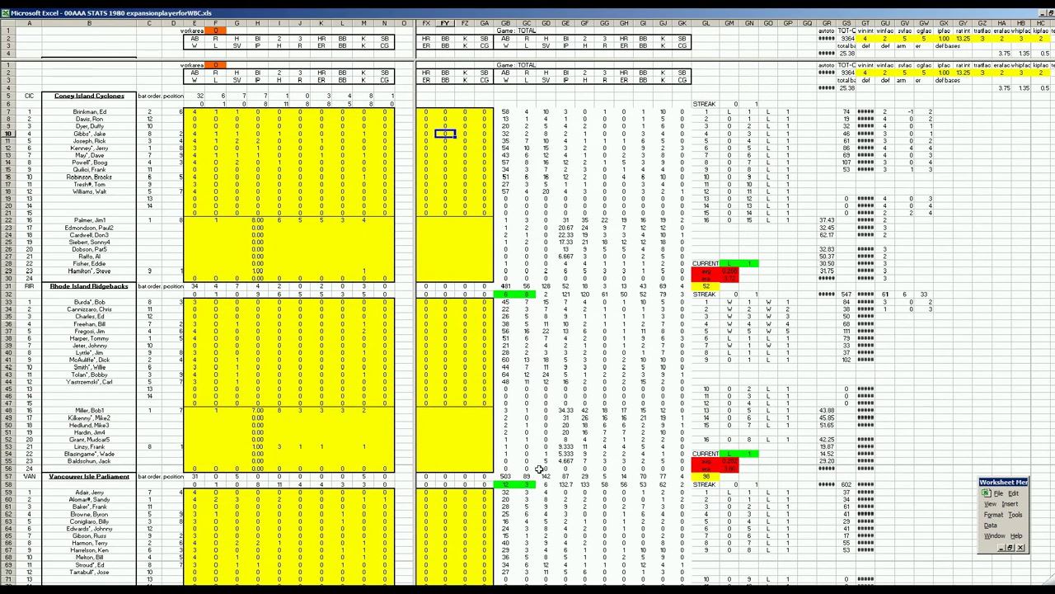
scroll(539, 470, down, 4)
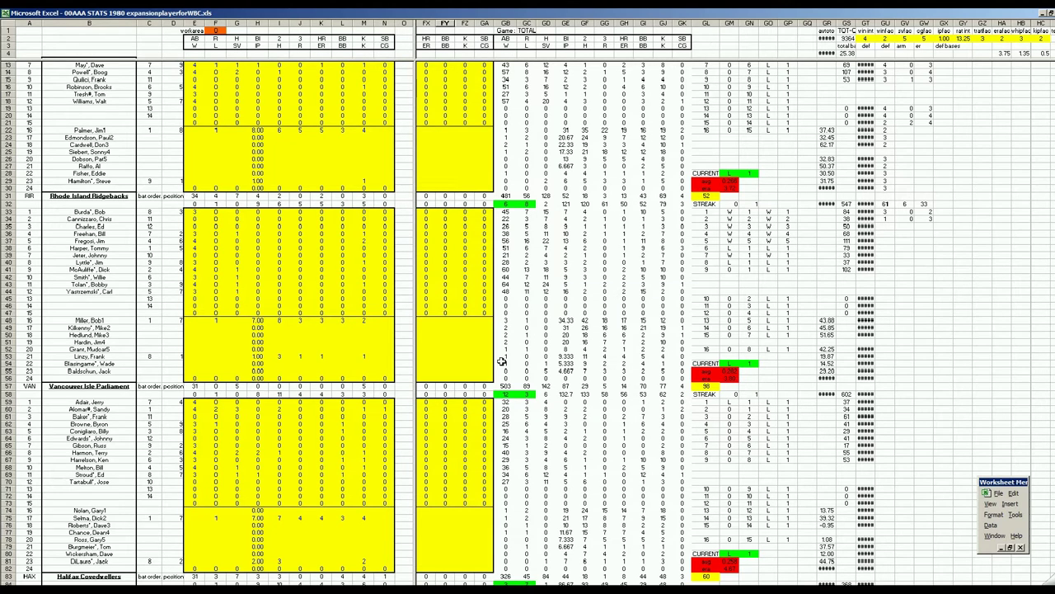
click(466, 363)
click(458, 341)
key(Return)
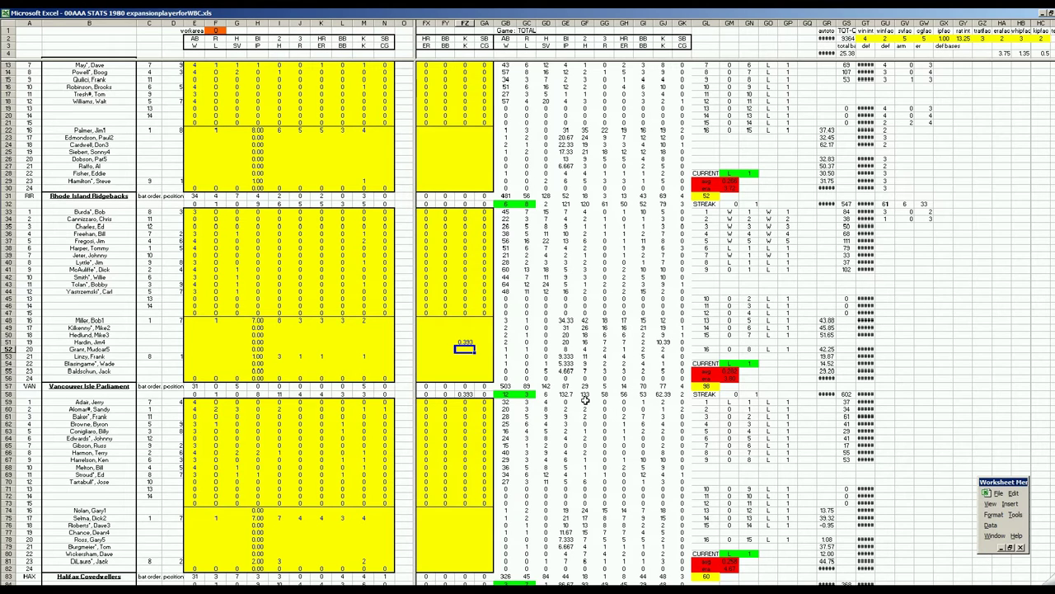
key(Up)
key(Delete)
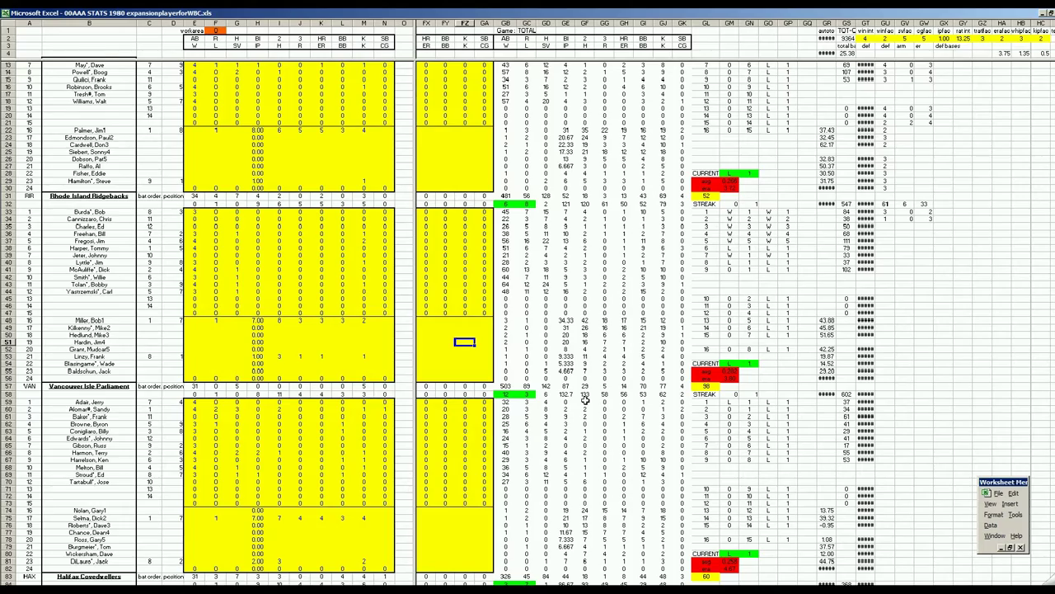
Examine the overall totals below the team blocks, including the league batting average and ERA in GL842:GL843.
key(Page_Down)
key(Page_Down)
key(Page_Down)
key(Page_Down)
key(Page_Down)
key(Page_Down)
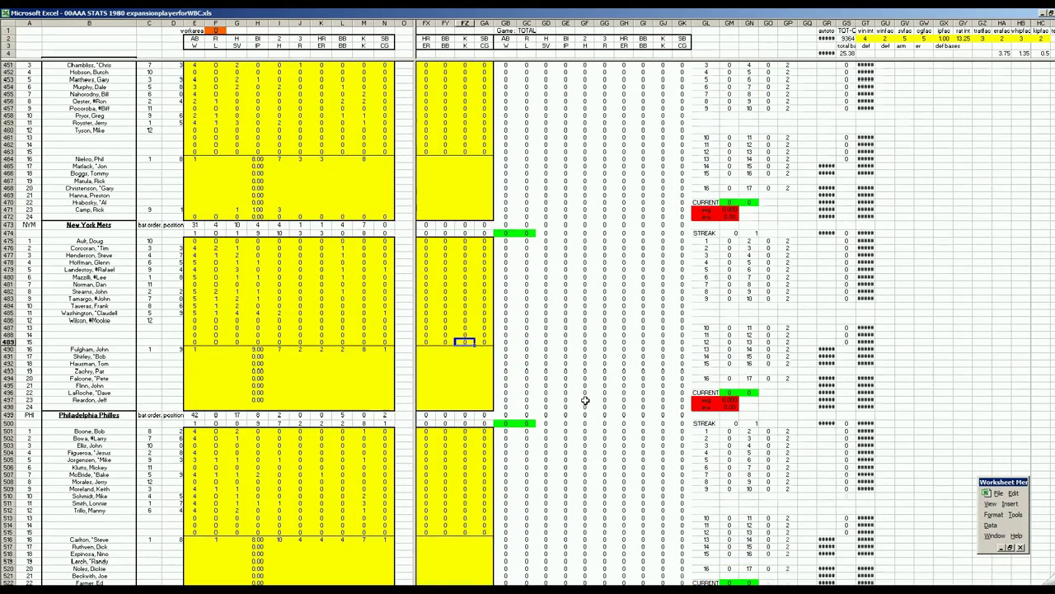
key(Page_Down)
key(Page_Down)
key(Page_Down)
key(Page_Down)
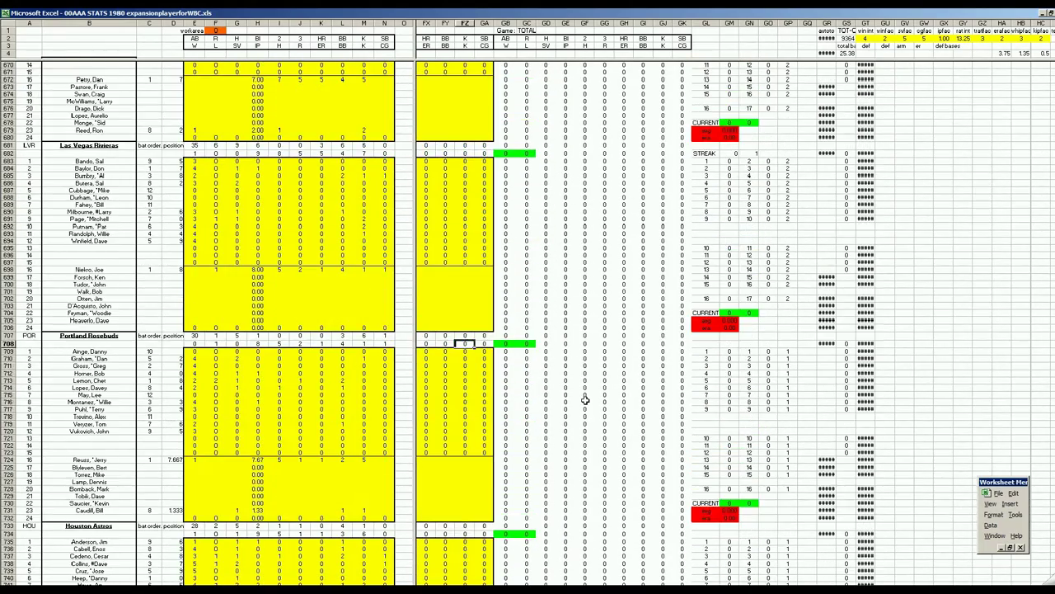
key(Page_Down)
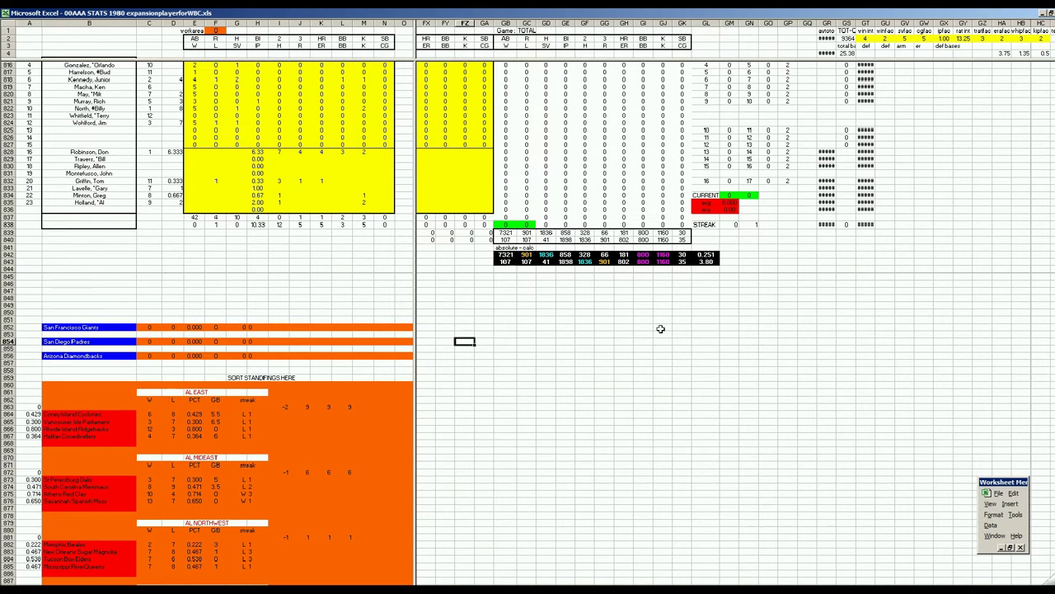
click(716, 257)
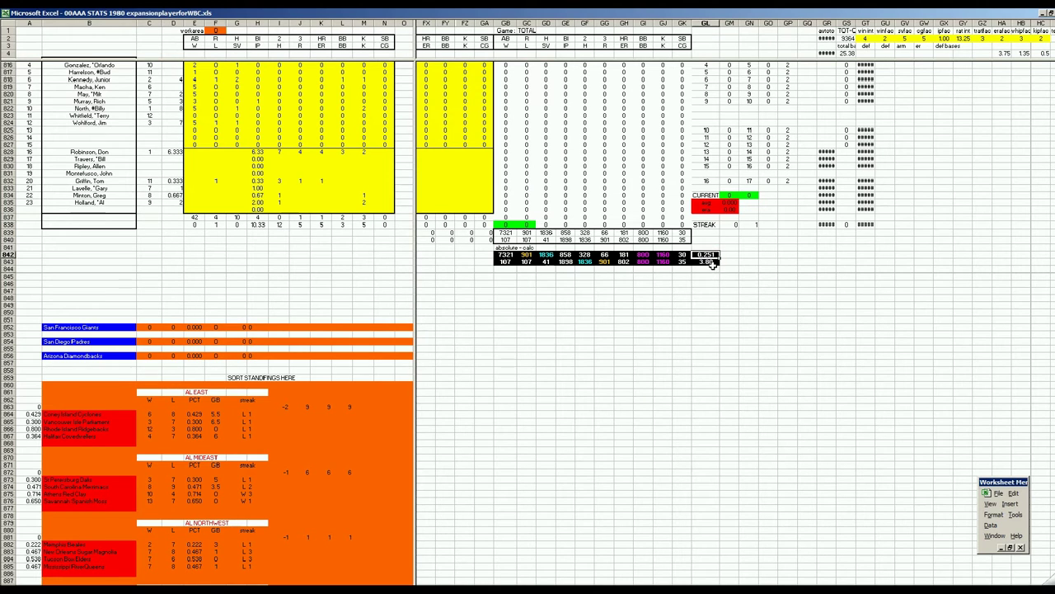
click(714, 270)
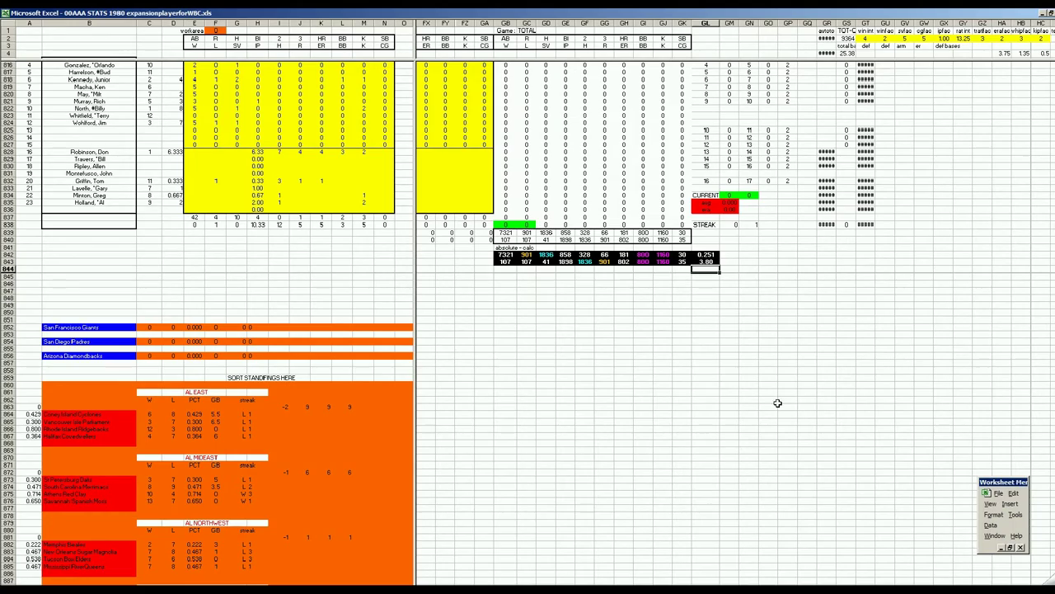
Save the updated stats workbook.
click(1000, 493)
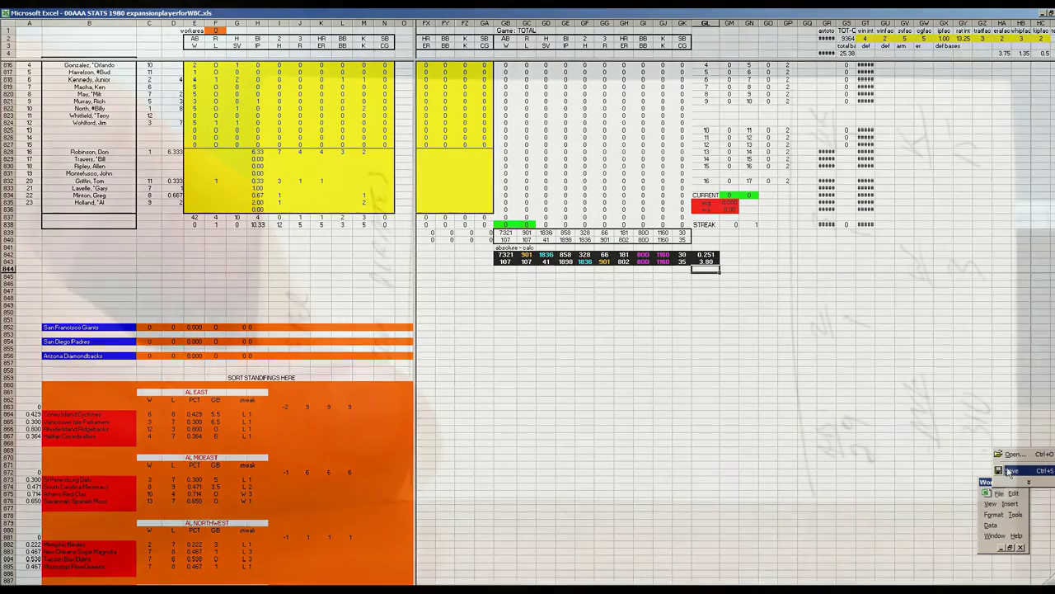